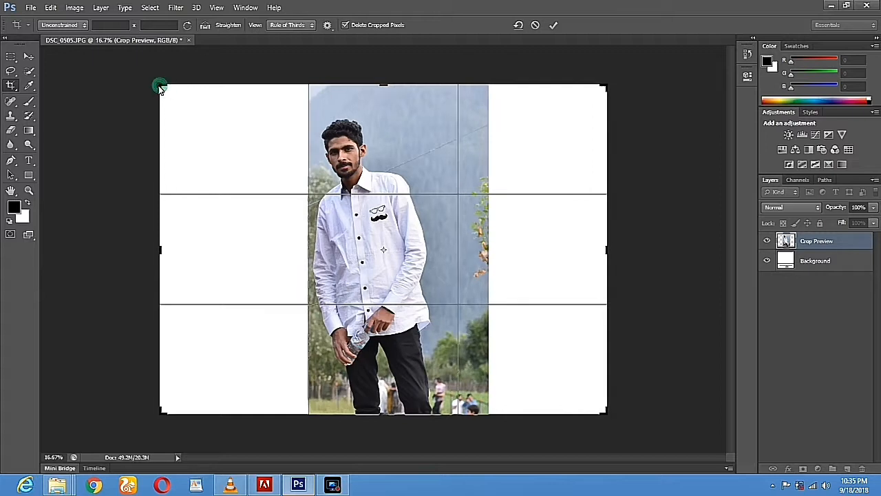
Apply the crop so the photo sits on a wider canvas with white side margins
click(29, 59)
click(388, 189)
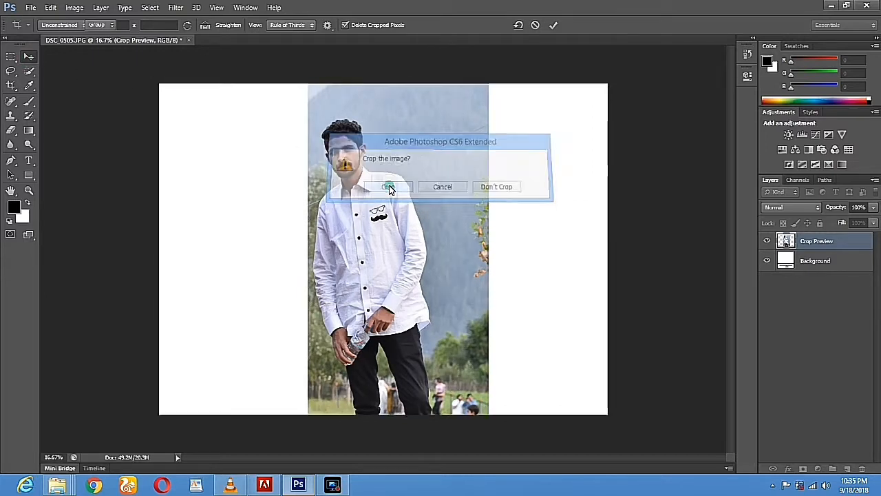
click(33, 72)
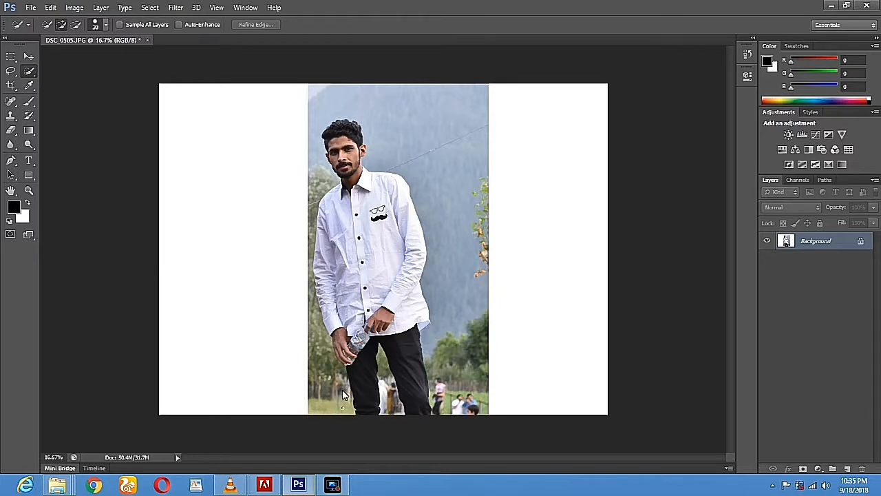
Quick-select the background strip left of the legs and erase it with the Magic Eraser
mouse_move(339, 387)
mouse_down()
mouse_move(330, 363)
mouse_move(364, 346)
mouse_move(334, 327)
mouse_move(341, 353)
mouse_up()
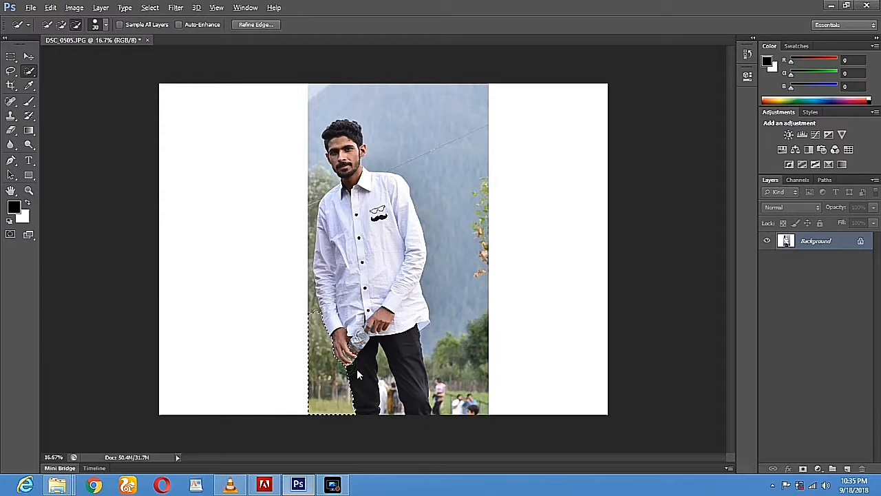
click(11, 130)
click(10, 130)
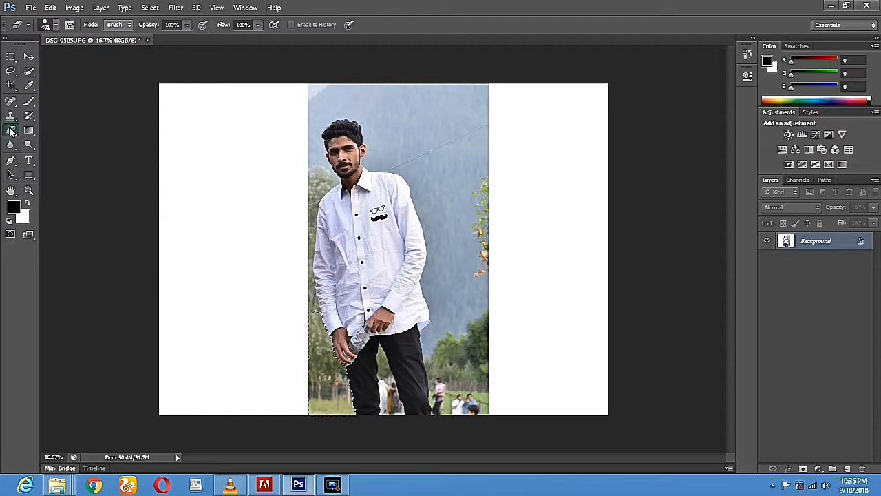
click(44, 149)
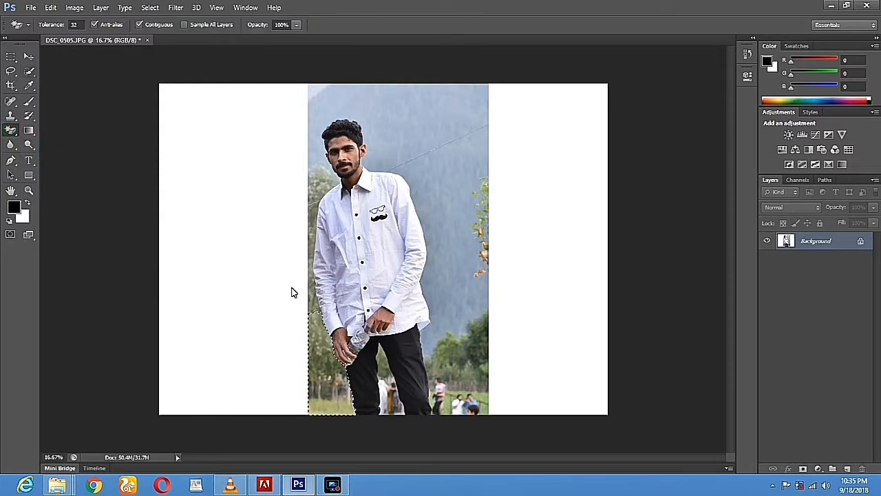
click(323, 352)
Clean up the leftover lower-left background with the Eraser and clear the selection
click(10, 129)
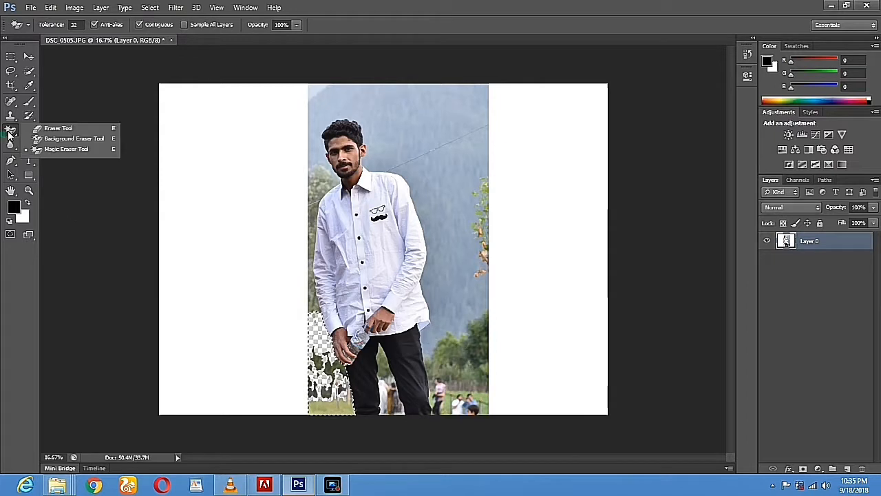
click(44, 129)
mouse_move(301, 322)
mouse_down()
mouse_move(324, 333)
mouse_move(324, 440)
mouse_move(323, 336)
mouse_up()
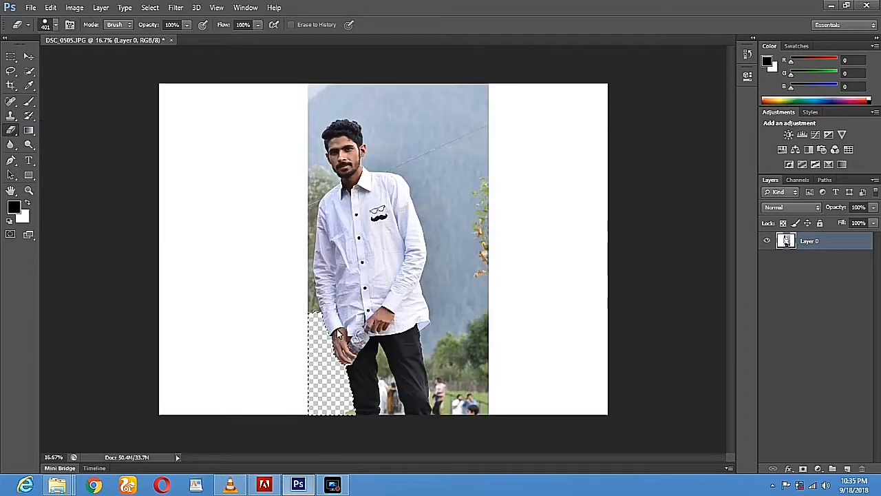
click(11, 71)
click(241, 224)
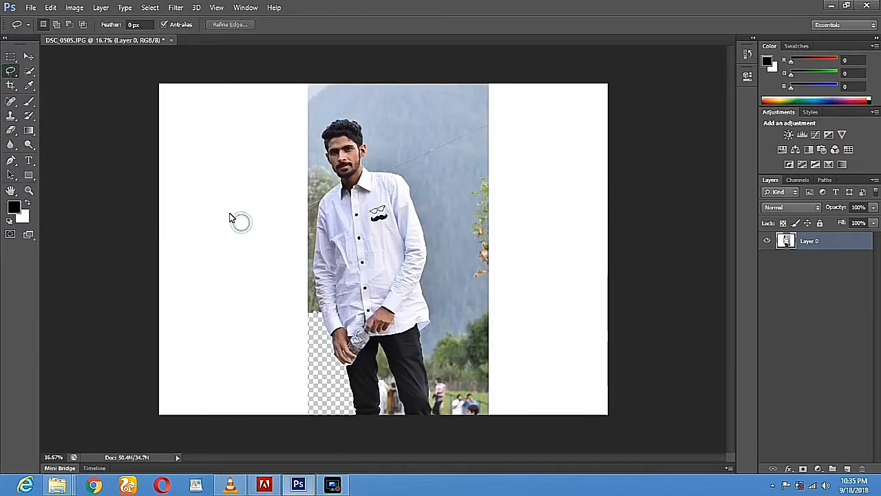
click(10, 129)
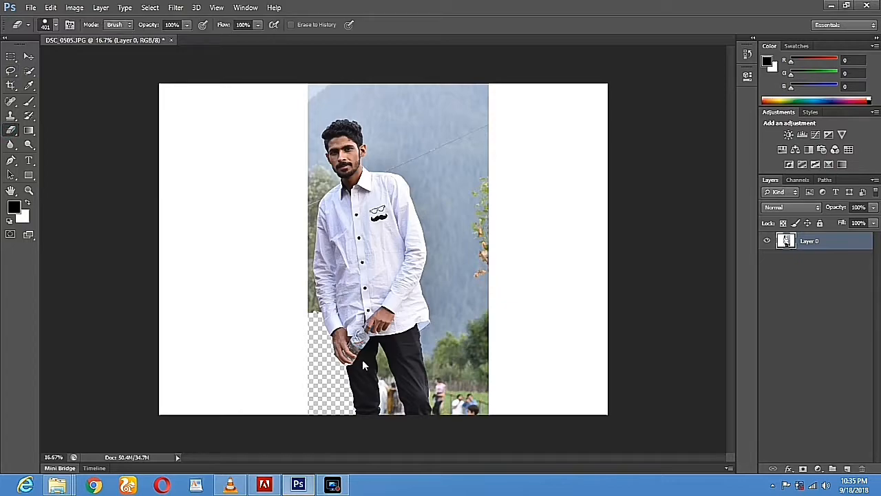
key(super)
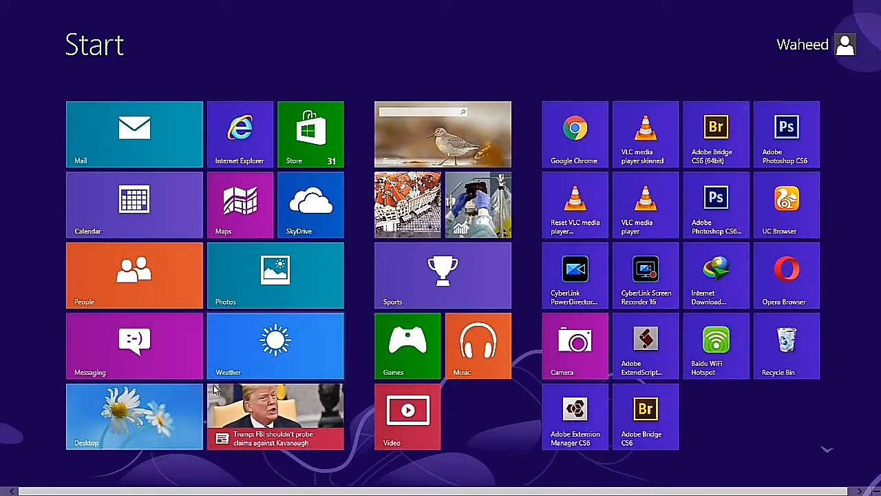
Return to Photoshop from the Start screen and dismiss the history eraser error
click(195, 403)
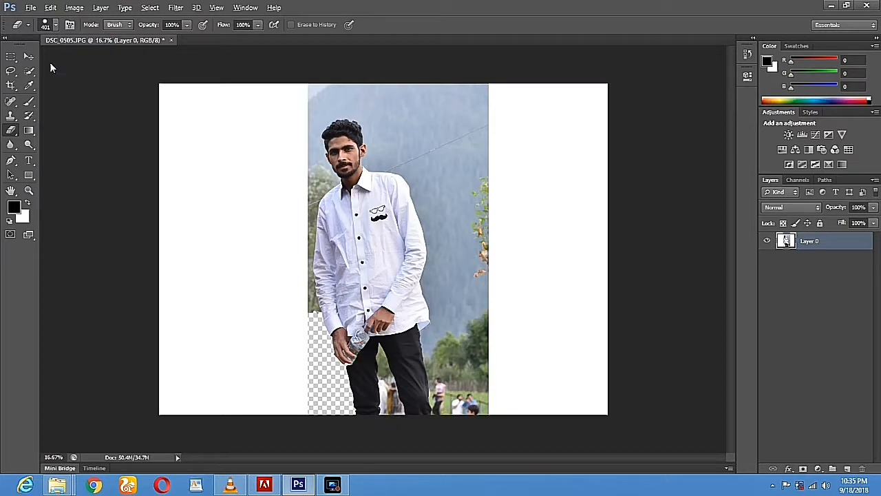
click(270, 301)
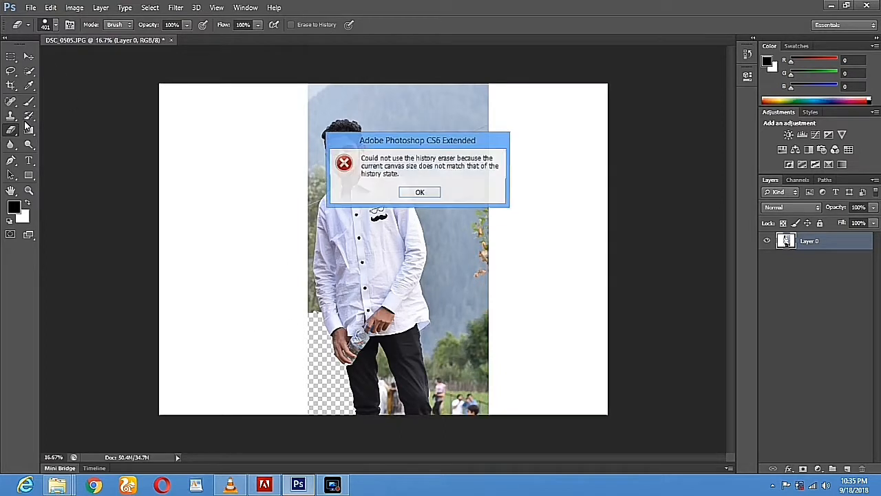
click(422, 191)
click(29, 70)
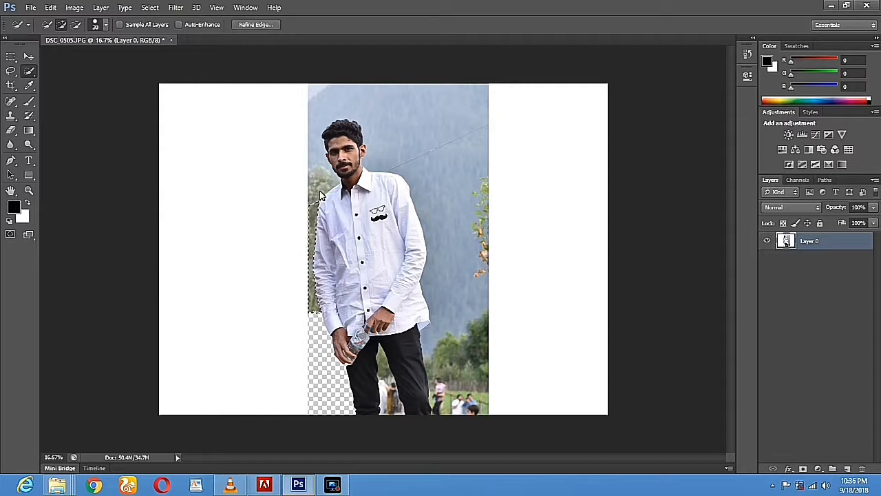
Quick-select and erase the background left of the man up to his neck, then deselect
mouse_move(329, 188)
mouse_down()
mouse_move(334, 178)
mouse_move(320, 151)
mouse_up()
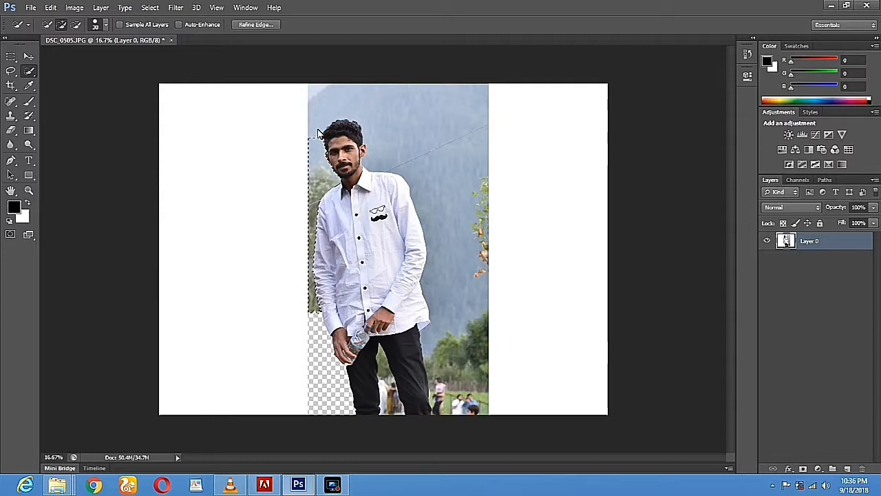
click(12, 130)
mouse_move(316, 139)
mouse_down()
mouse_move(319, 196)
mouse_move(297, 208)
mouse_move(309, 305)
mouse_up()
click(11, 72)
click(241, 160)
click(18, 131)
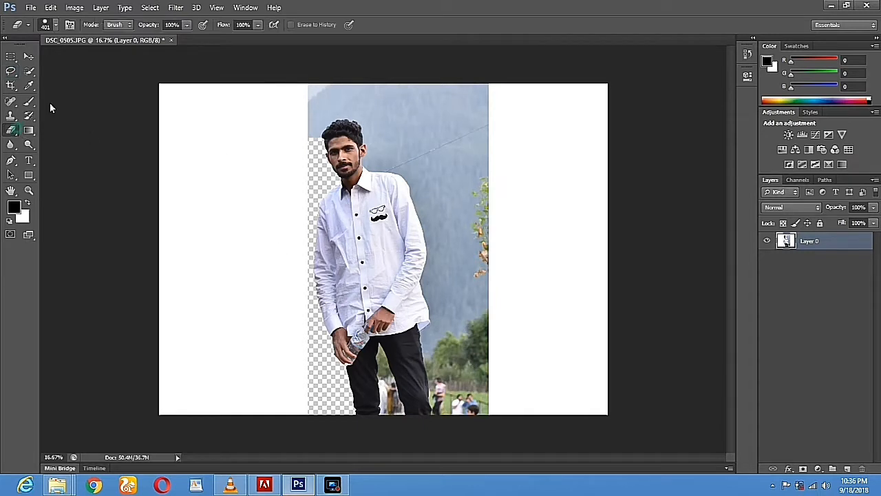
Quick-select the sky above the man's head and erase it with the Eraser
click(29, 72)
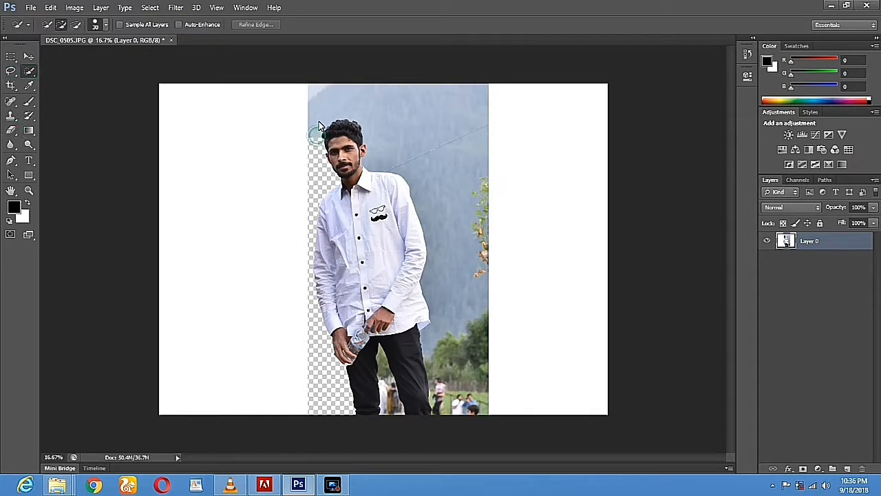
mouse_move(346, 108)
mouse_down()
mouse_move(362, 103)
mouse_move(377, 114)
mouse_move(372, 126)
mouse_move(382, 130)
mouse_move(382, 145)
mouse_move(372, 163)
mouse_move(383, 154)
mouse_up()
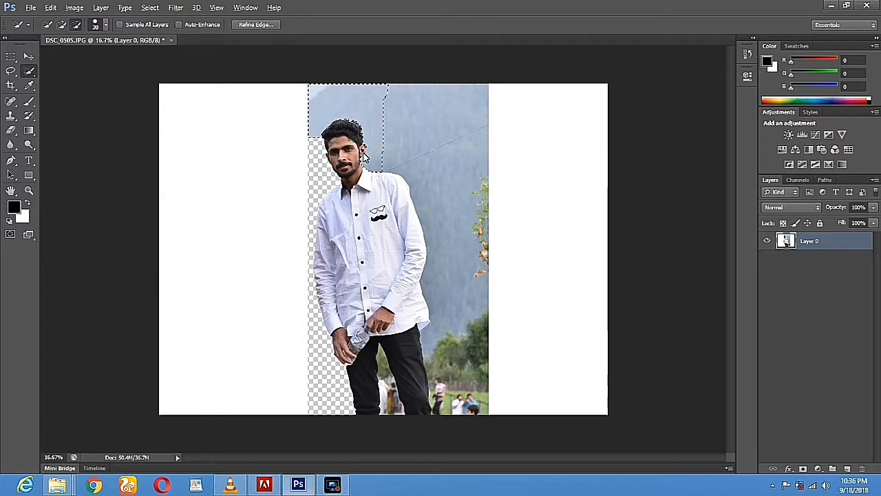
click(364, 158)
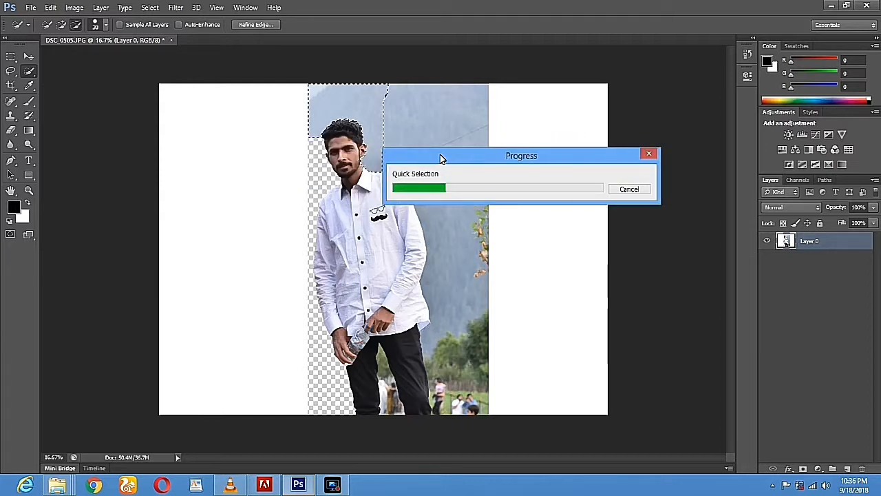
mouse_move(442, 157)
mouse_down()
mouse_move(470, 154)
mouse_move(456, 146)
mouse_up()
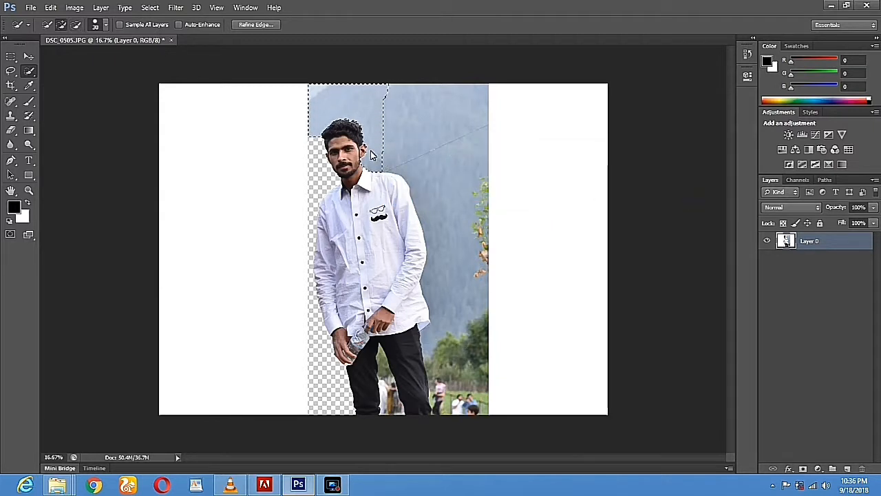
click(9, 130)
mouse_move(309, 128)
mouse_down()
mouse_move(367, 113)
mouse_move(383, 141)
mouse_move(381, 172)
mouse_move(393, 84)
mouse_up()
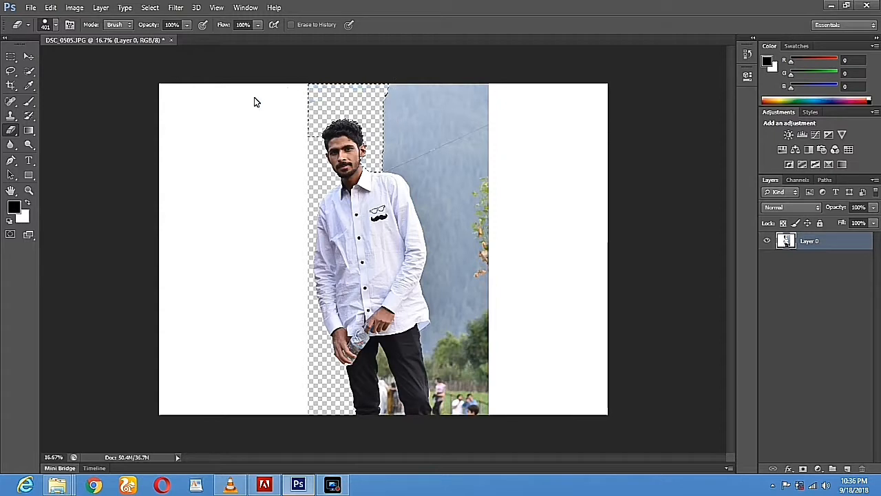
Select the sky and trees right of the man, erase them, and deselect with Ctrl+D
click(10, 70)
click(227, 144)
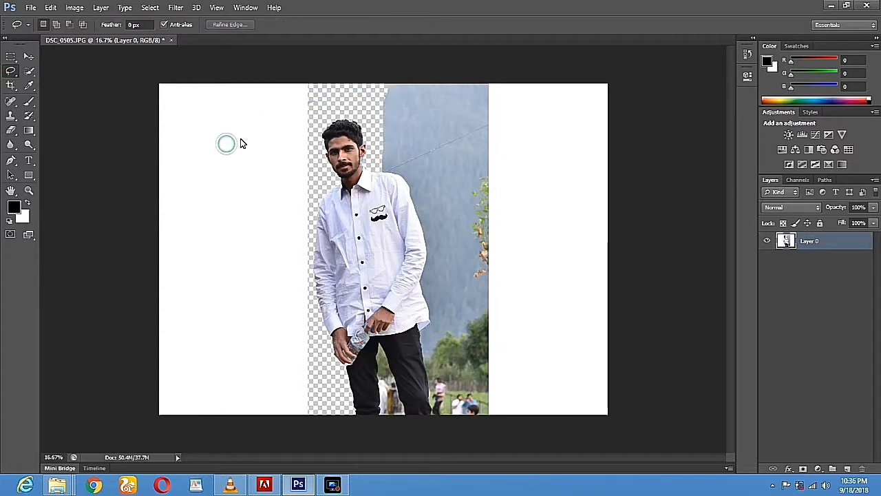
click(27, 71)
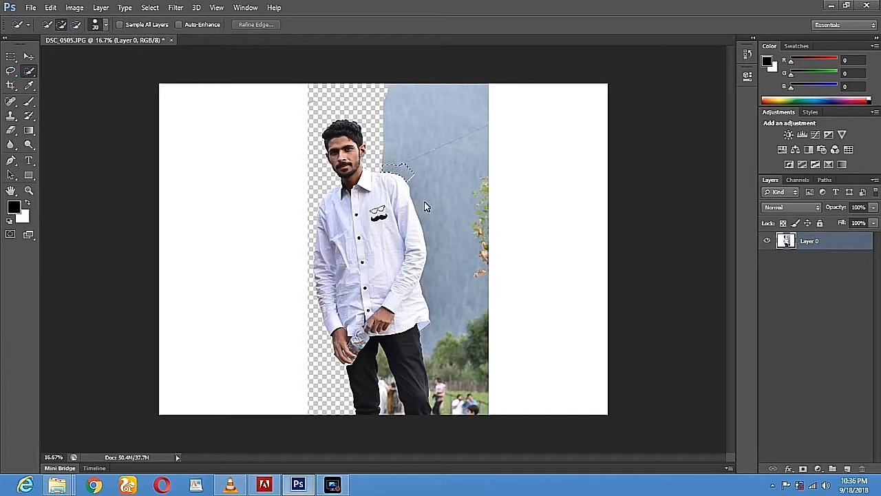
drag(426, 203, 433, 290)
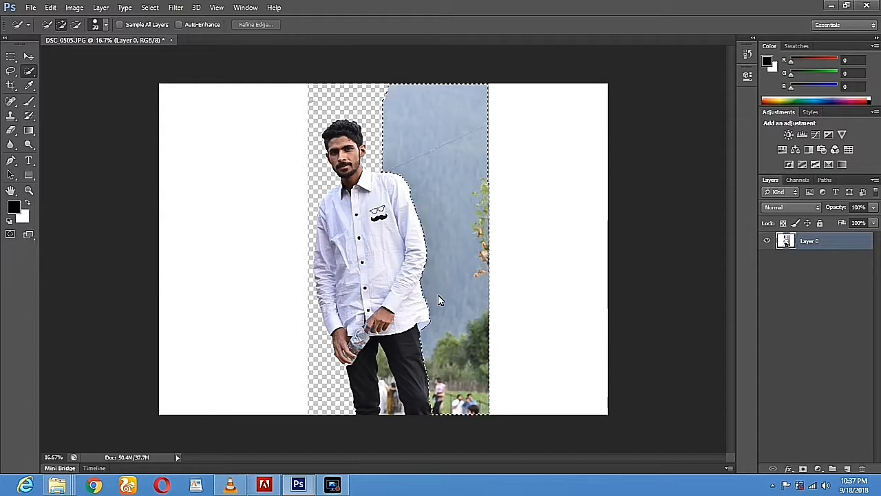
click(8, 134)
mouse_move(356, 87)
mouse_down()
mouse_move(615, 84)
mouse_move(309, 130)
mouse_move(545, 146)
mouse_move(455, 138)
mouse_move(541, 153)
mouse_move(547, 190)
mouse_move(408, 228)
mouse_up()
mouse_move(486, 236)
mouse_down()
mouse_move(507, 254)
mouse_move(482, 316)
mouse_move(404, 374)
mouse_move(444, 429)
mouse_up()
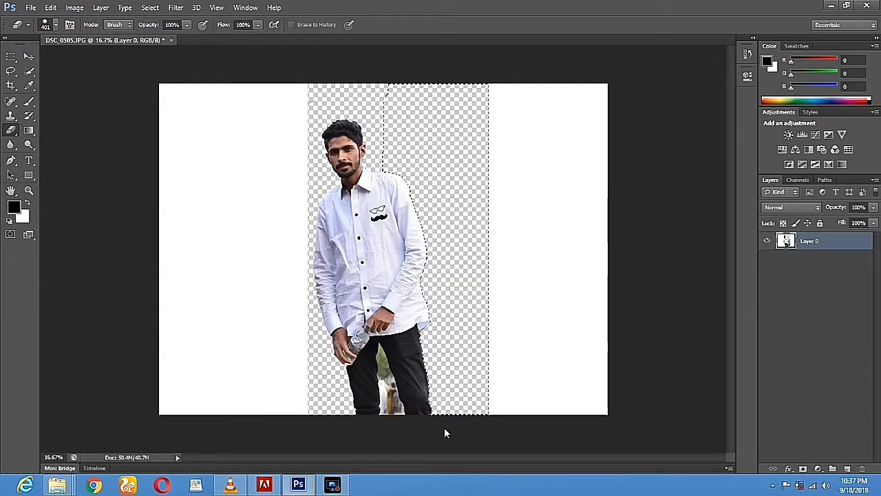
key(l)
key(ctrl+d)
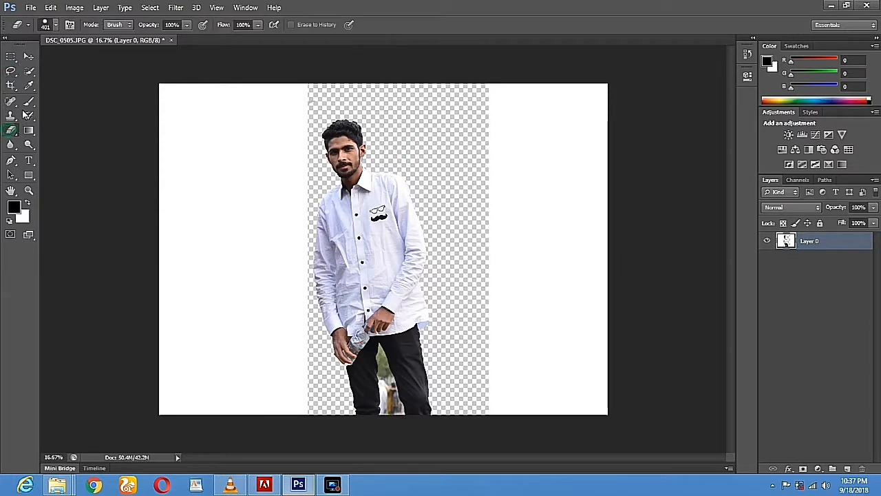
Quick-select and erase the background patch between the man's legs, then deselect
key(w)
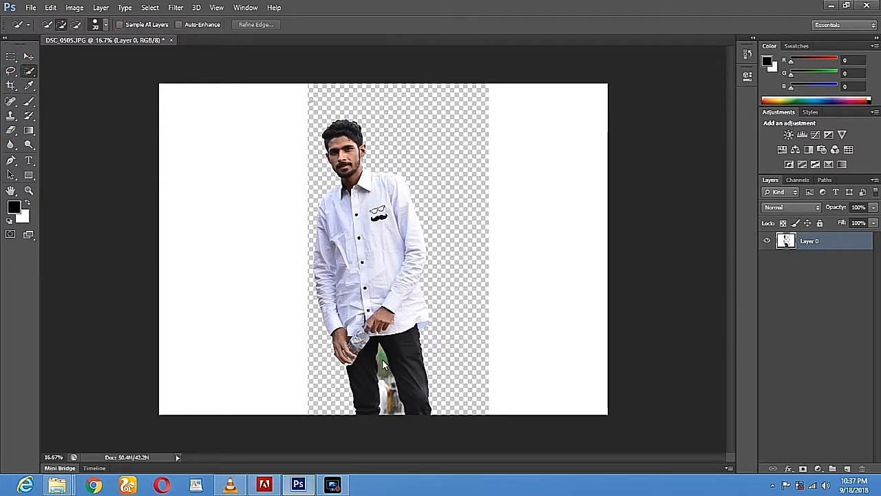
drag(384, 367, 391, 409)
click(10, 130)
drag(381, 344, 387, 377)
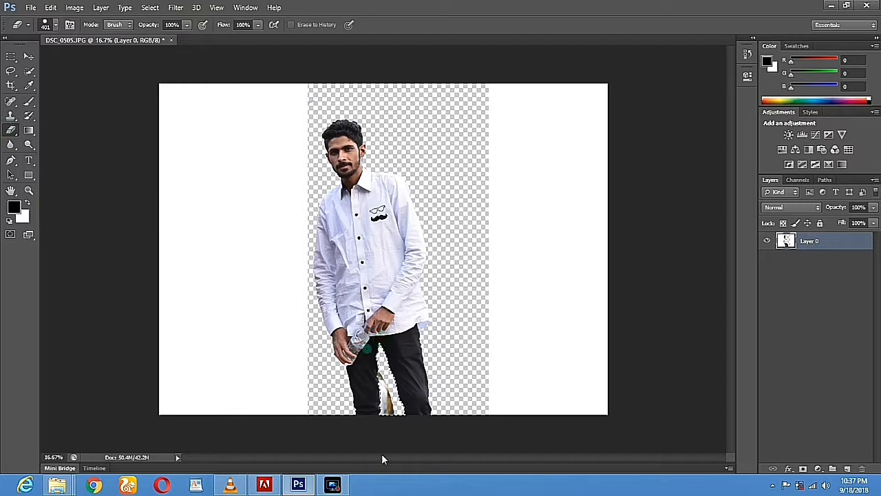
drag(382, 456, 385, 393)
click(11, 71)
click(423, 141)
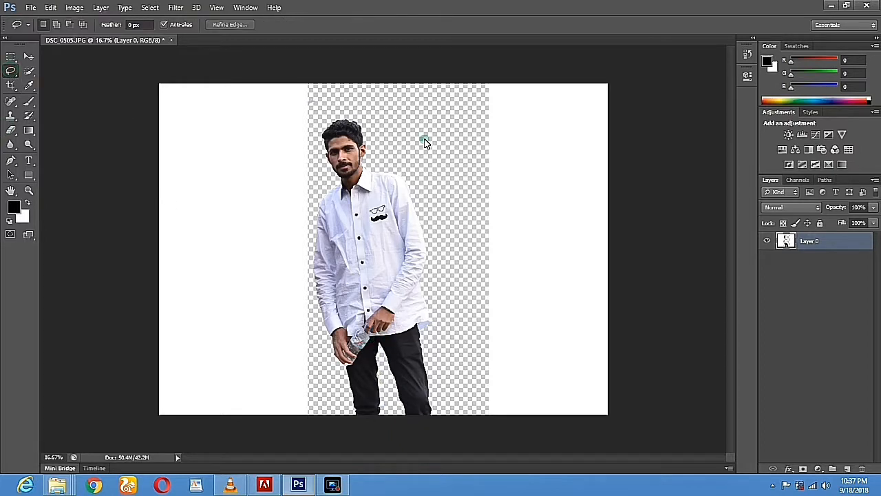
Remove the white left and right canvas margins with the Magic Eraser
right_click(17, 130)
click(47, 149)
click(218, 214)
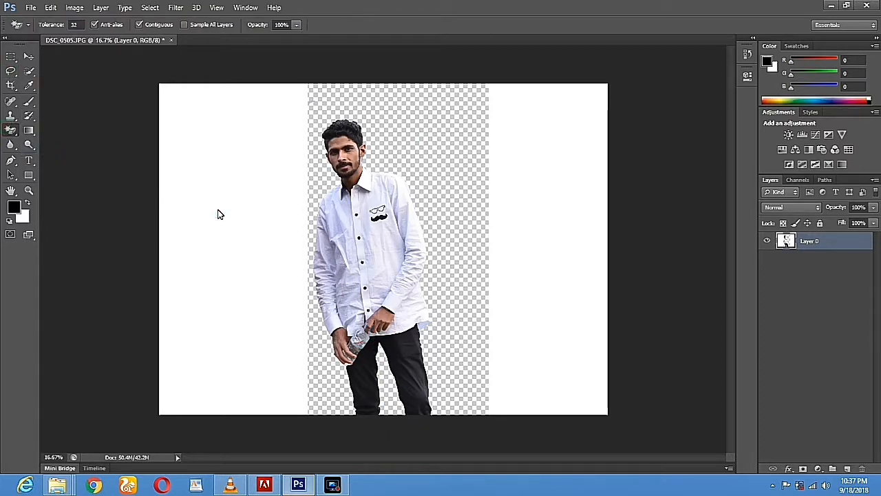
click(558, 227)
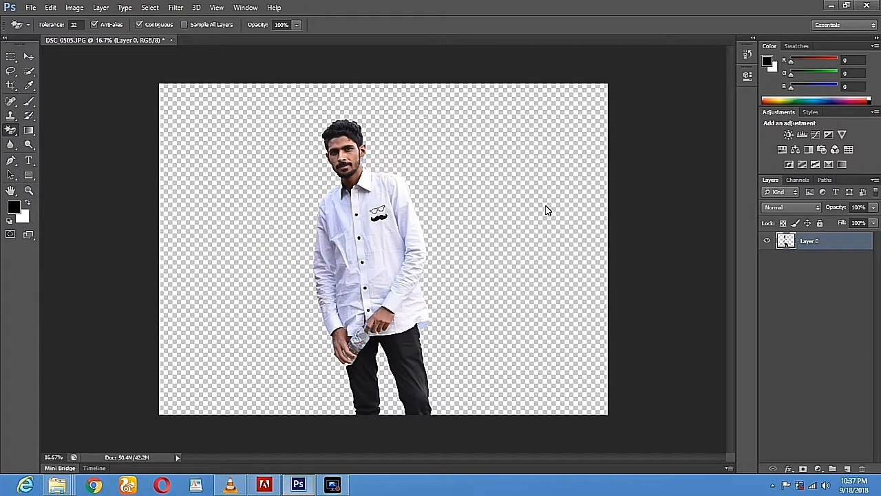
Nudge the cut-out man slightly right on the canvas with the Move tool
click(29, 57)
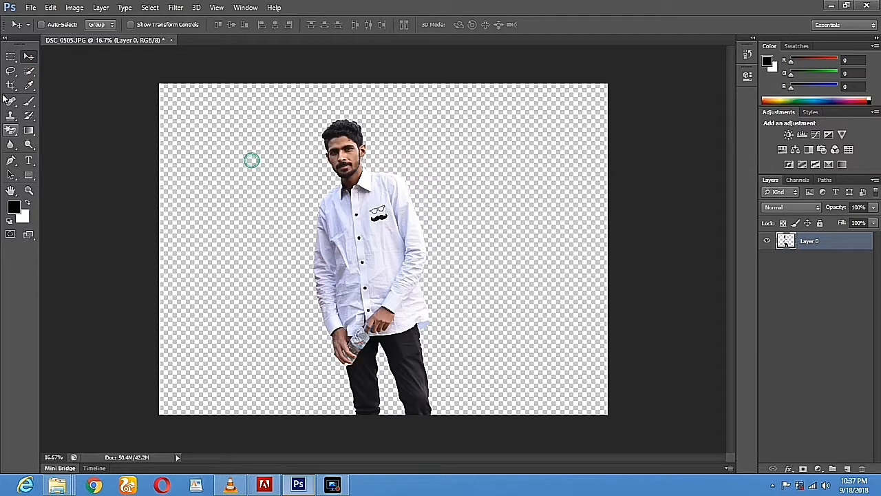
click(11, 59)
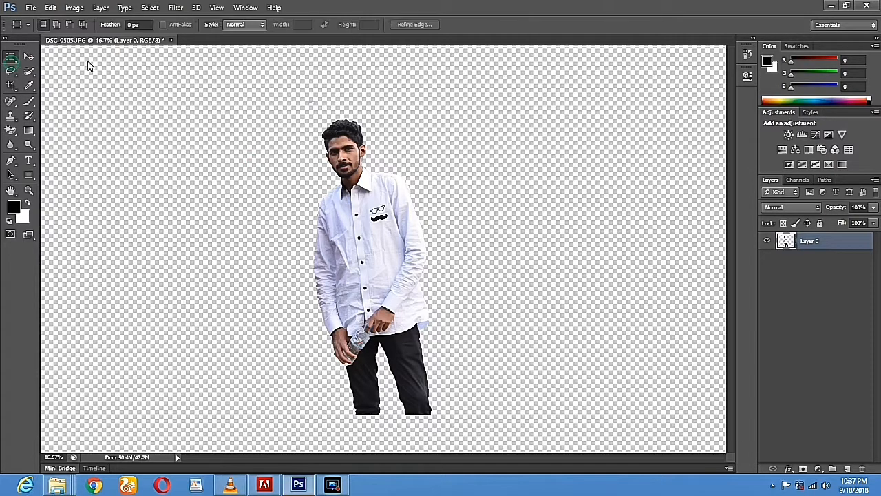
click(29, 57)
drag(334, 269, 380, 272)
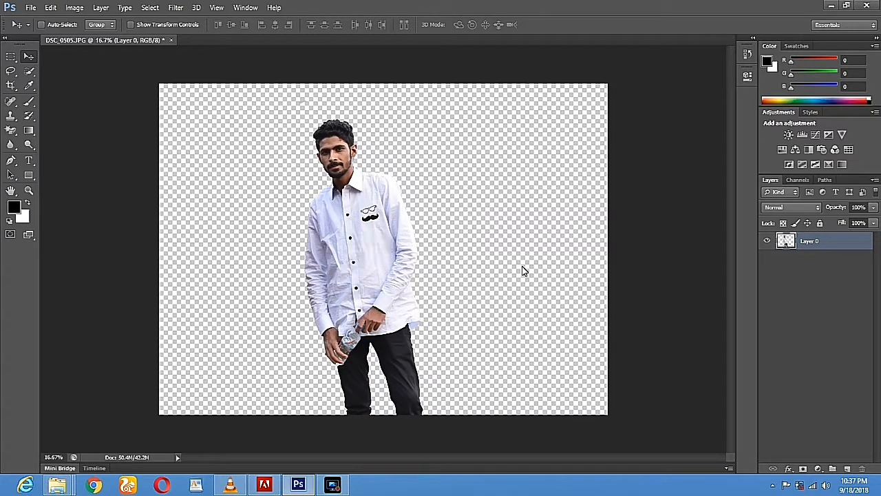
drag(549, 254, 557, 253)
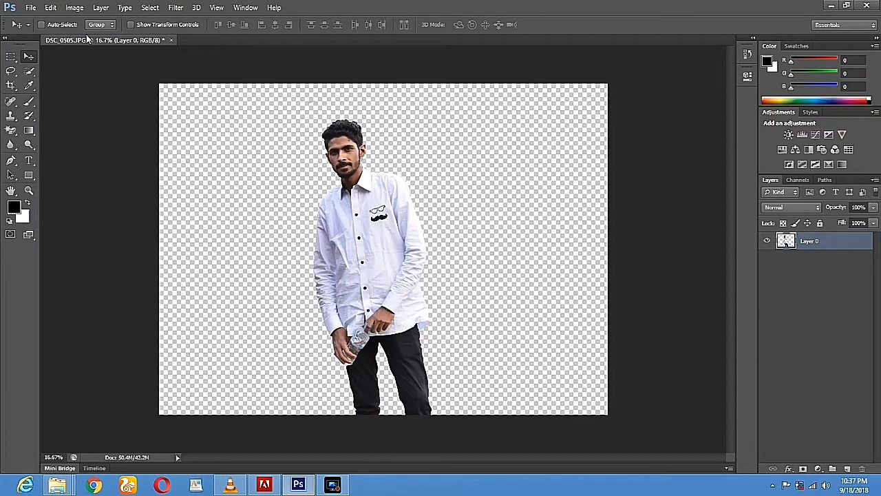
click(31, 9)
In the Open dialog, browse to D:\soft\Photo Shop Cs6 Wallpapar\1000 HD Wallpapers\Nature
click(45, 30)
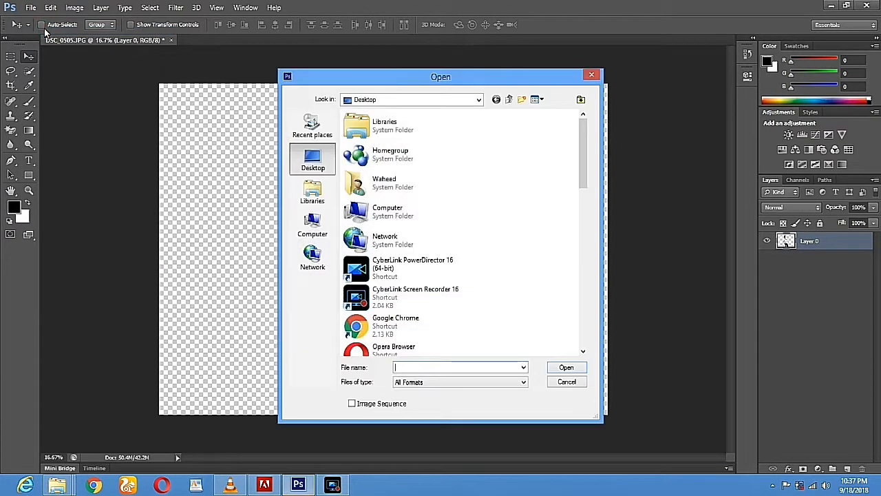
double_click(418, 215)
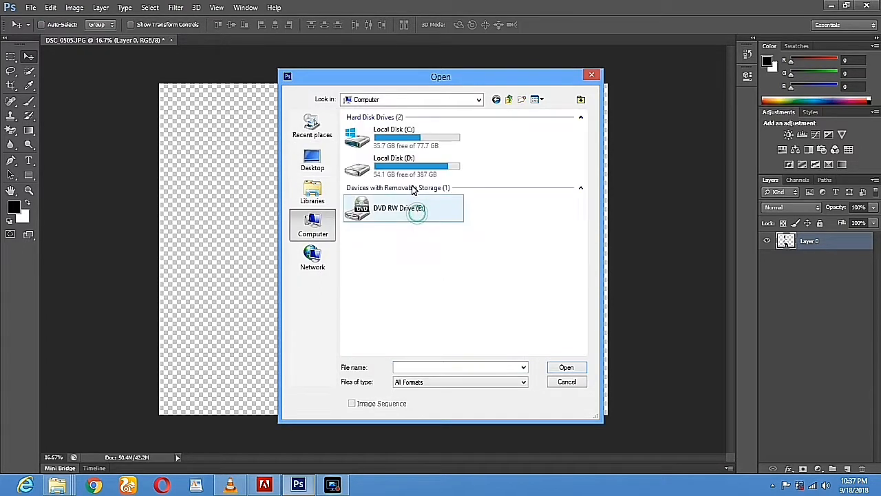
double_click(415, 165)
click(378, 190)
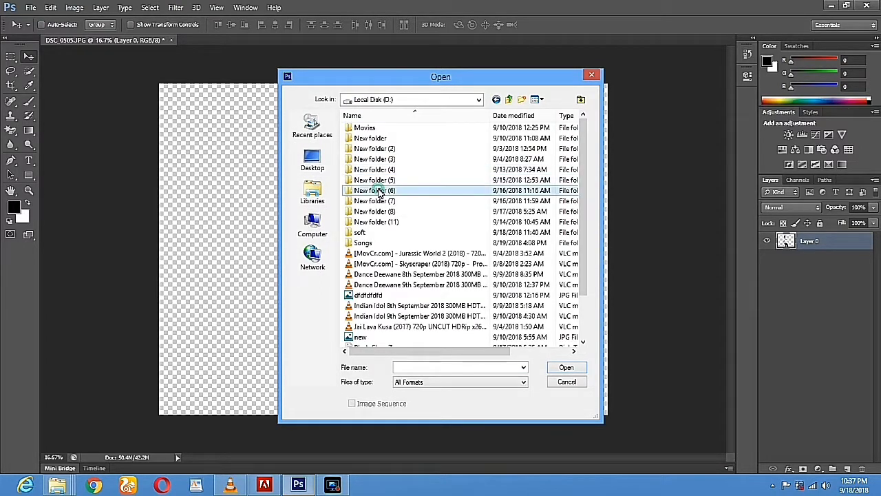
double_click(361, 232)
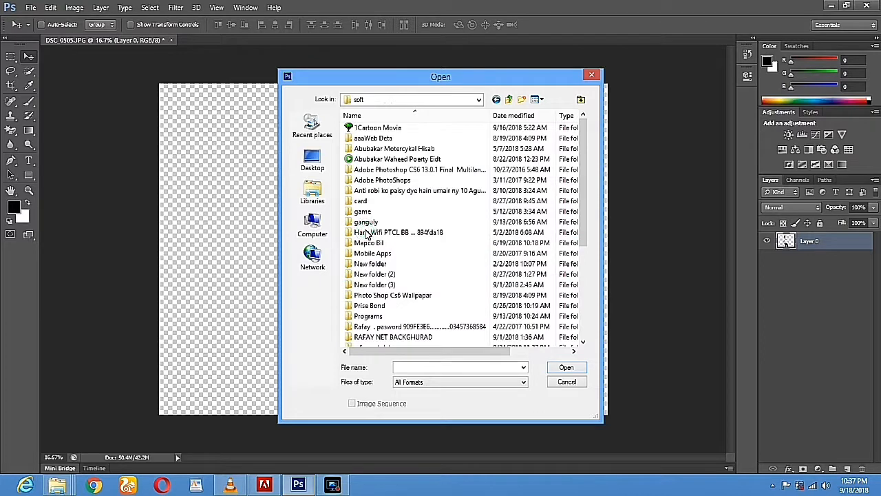
double_click(402, 295)
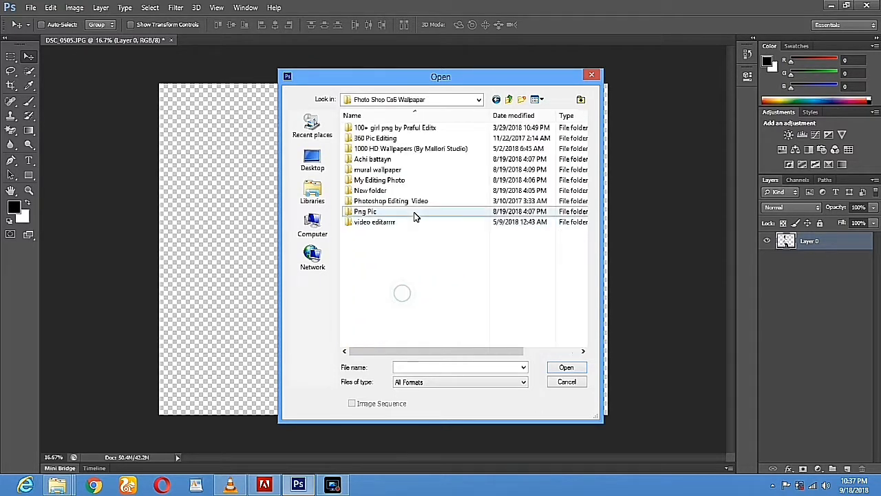
double_click(415, 150)
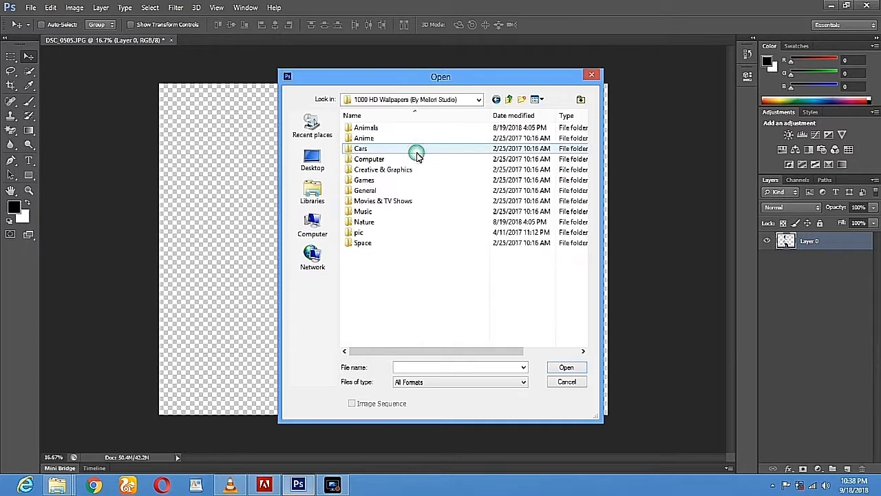
double_click(394, 222)
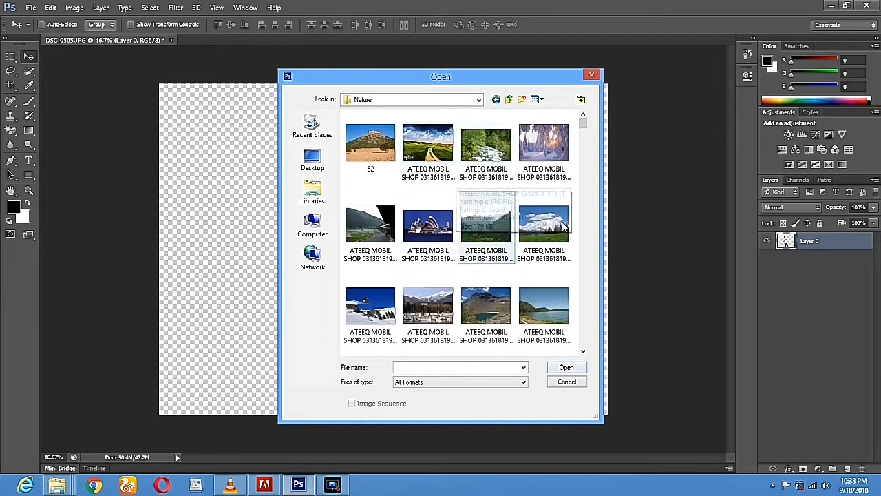
Scroll through the Nature thumbnails and open the road-and-lake photo
click(370, 224)
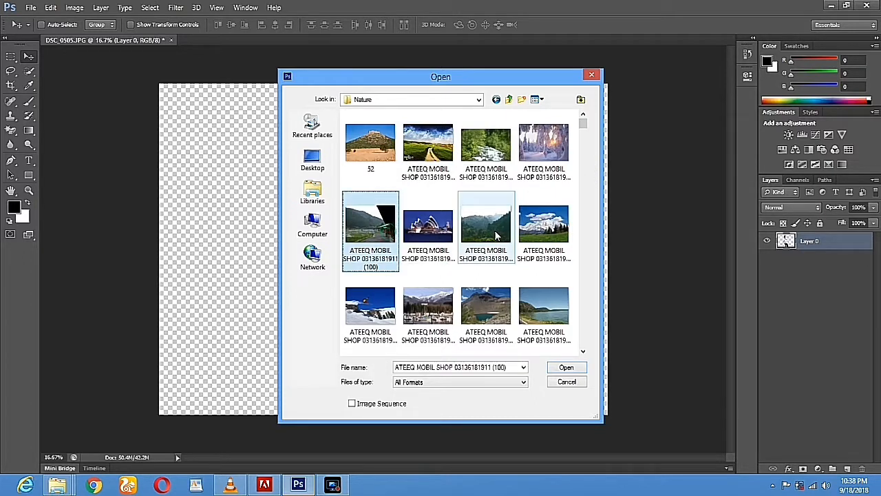
scroll(495, 237, down, 3)
scroll(495, 234, down, 5)
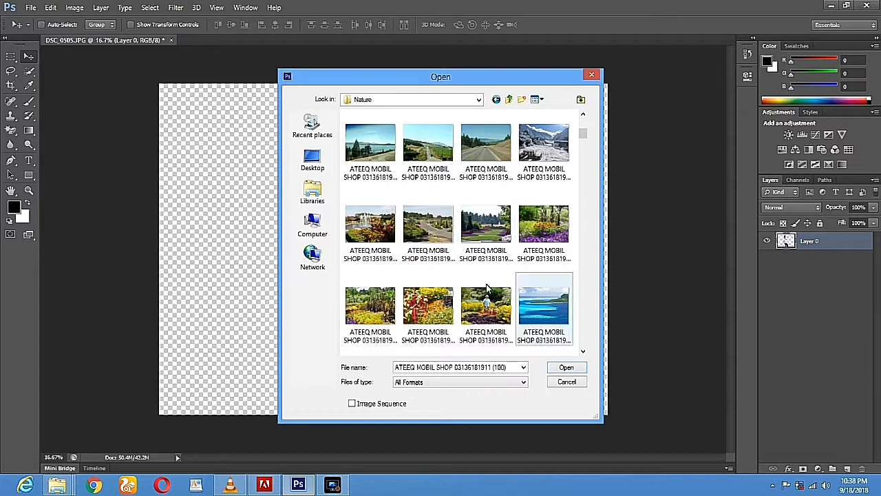
scroll(433, 229, down, 5)
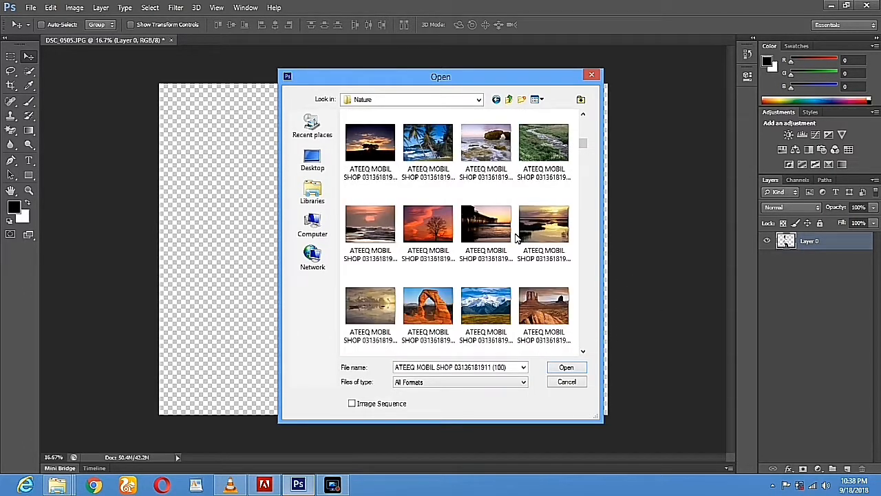
scroll(528, 256, down, 5)
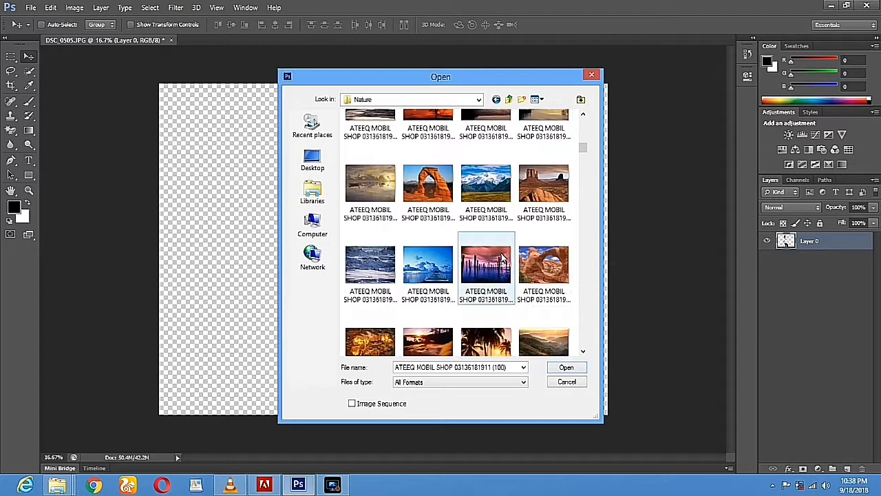
scroll(487, 233, down, 3)
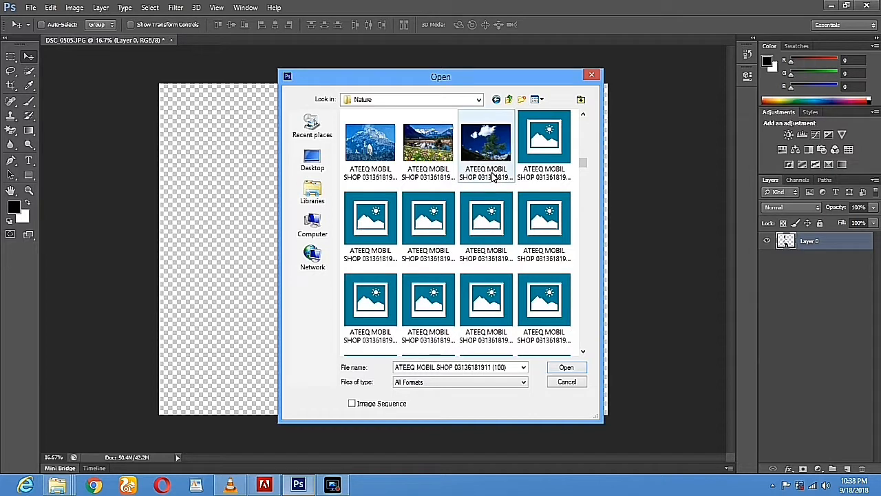
scroll(493, 176, down, 1)
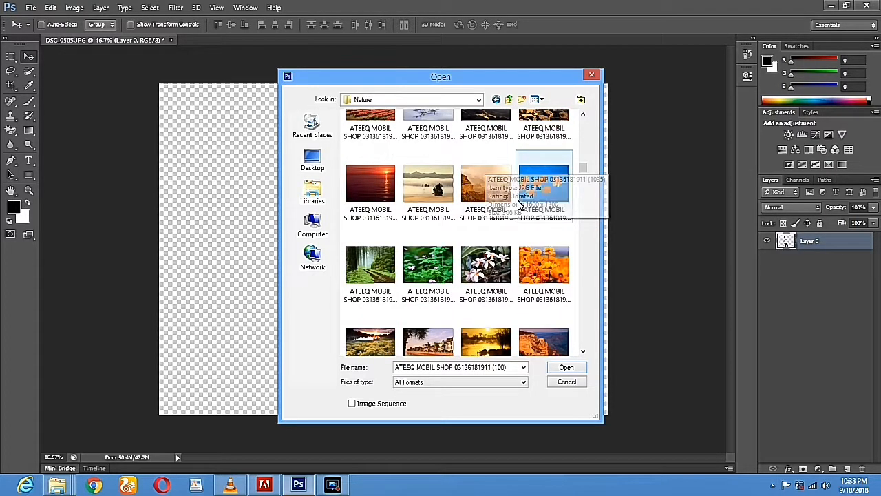
scroll(519, 192, down, 1)
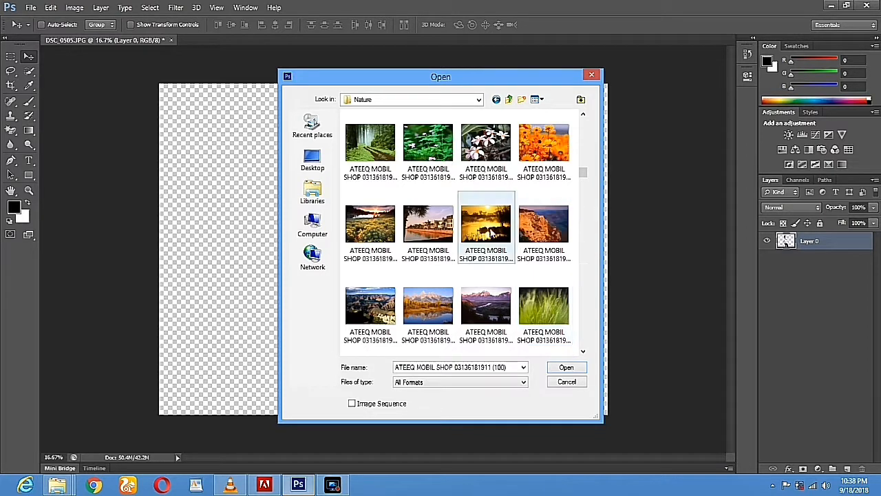
scroll(479, 172, down, 1)
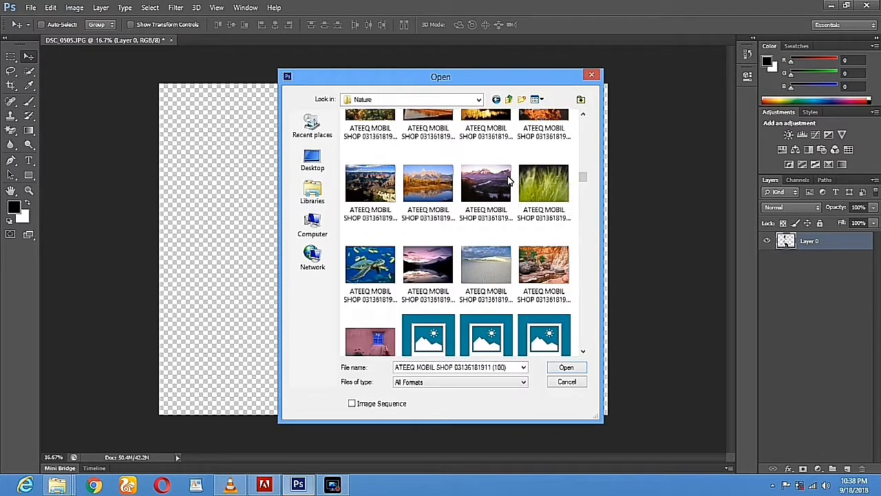
scroll(487, 273, down, 2)
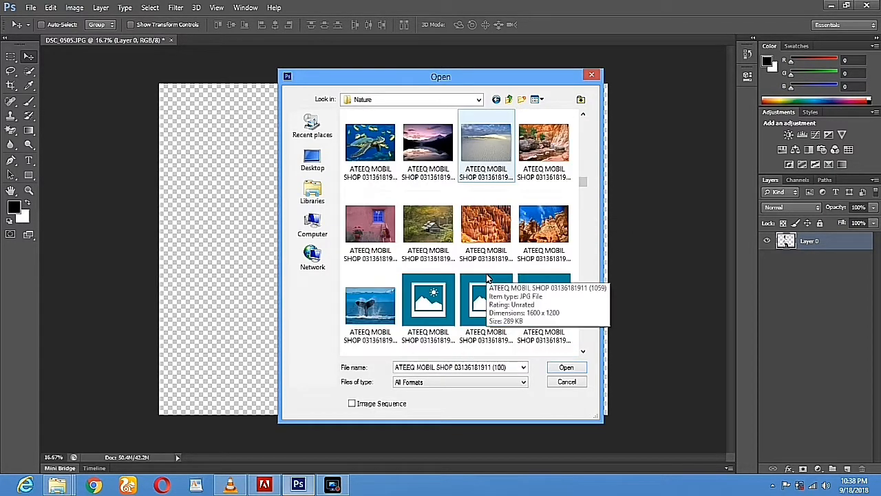
scroll(516, 186, down, 5)
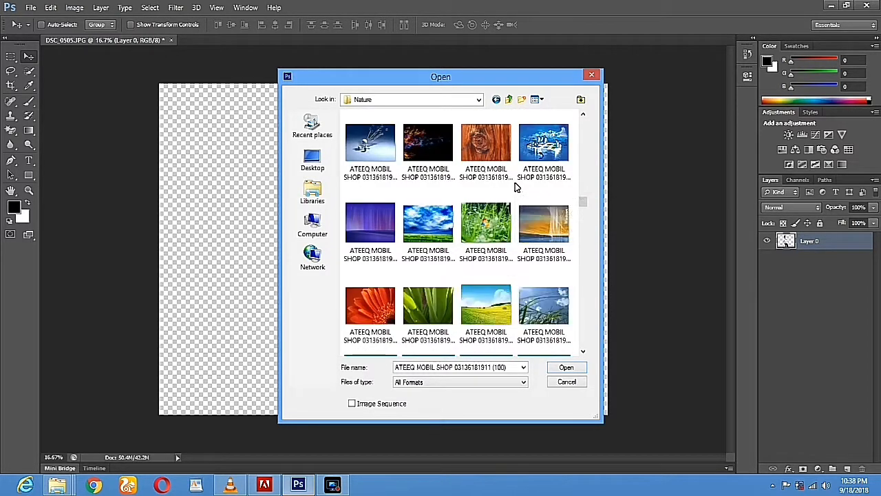
scroll(517, 186, down, 4)
scroll(516, 185, down, 5)
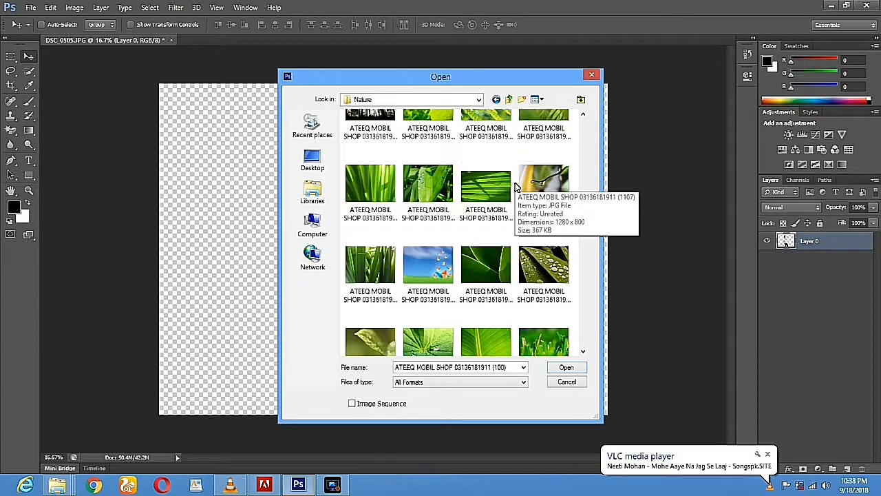
scroll(516, 184, up, 5)
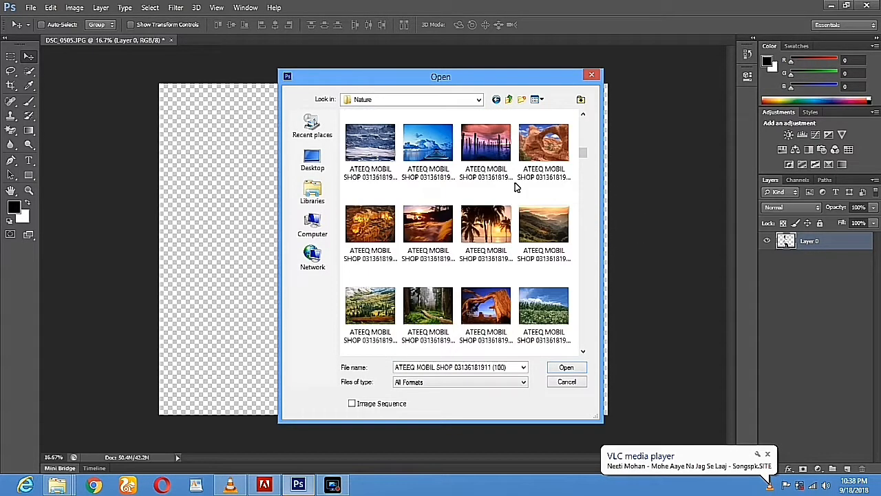
scroll(515, 186, up, 4)
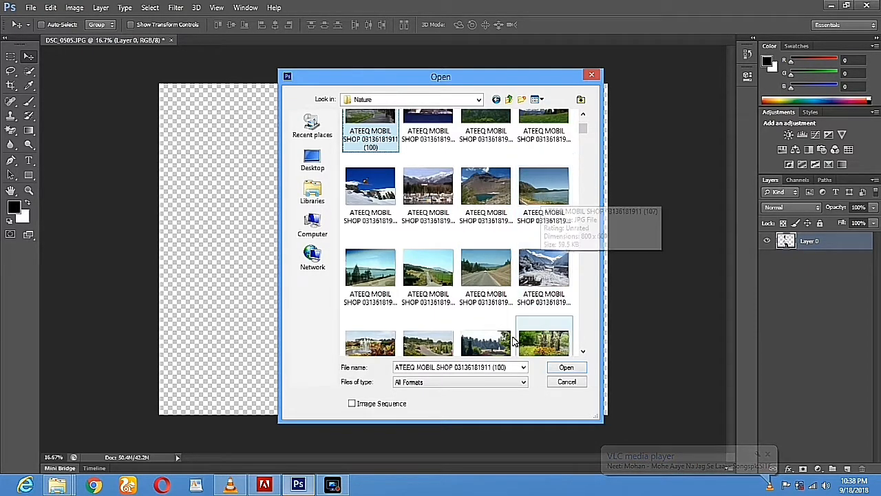
double_click(482, 278)
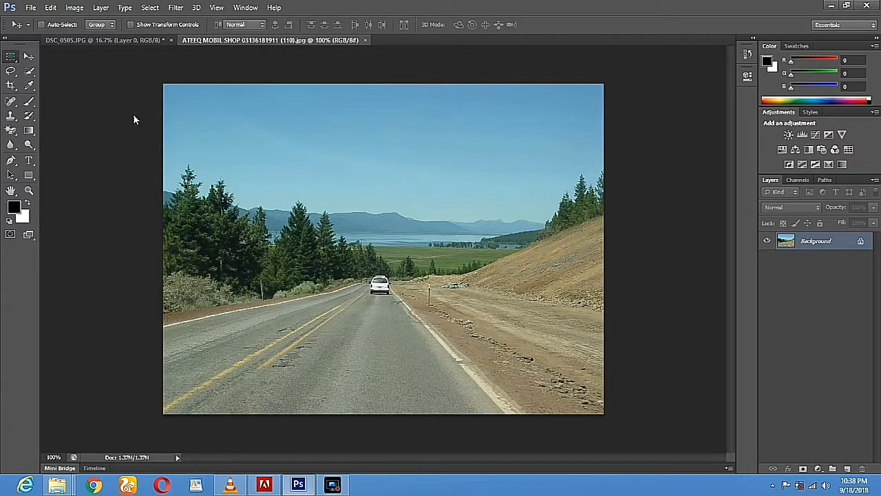
Select the entire road photo and drag it into the man's document as a new layer
click(11, 56)
drag(164, 87, 431, 321)
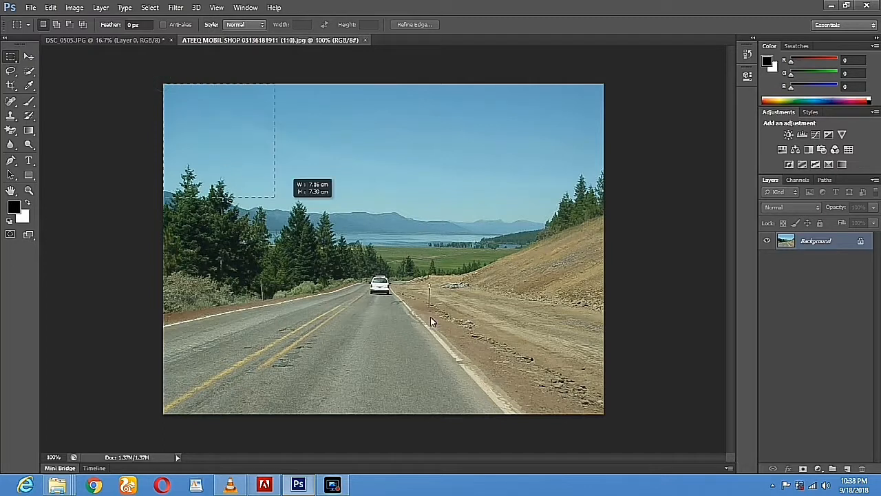
drag(621, 420, 651, 437)
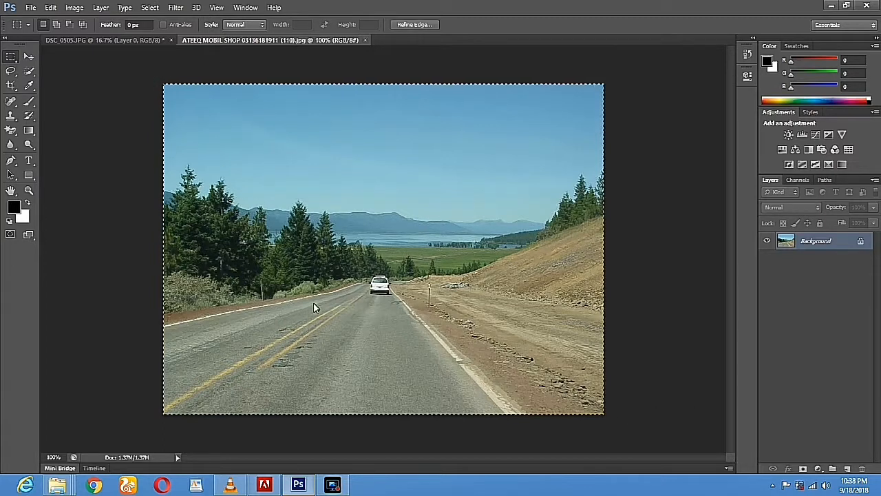
click(28, 59)
drag(432, 199, 236, 129)
drag(308, 214, 275, 254)
Scale the road layer with Free Transform to fill the whole canvas and apply it
click(131, 26)
drag(308, 233, 607, 83)
drag(234, 291, 158, 412)
click(29, 56)
click(383, 190)
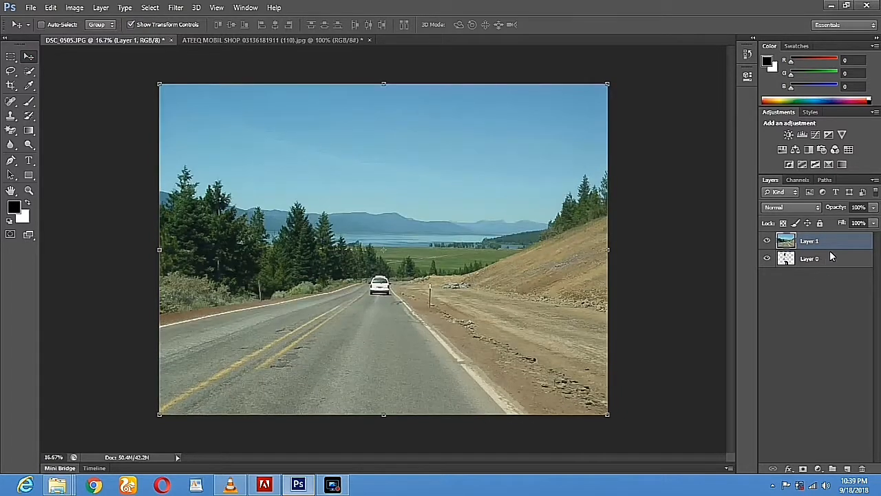
click(830, 288)
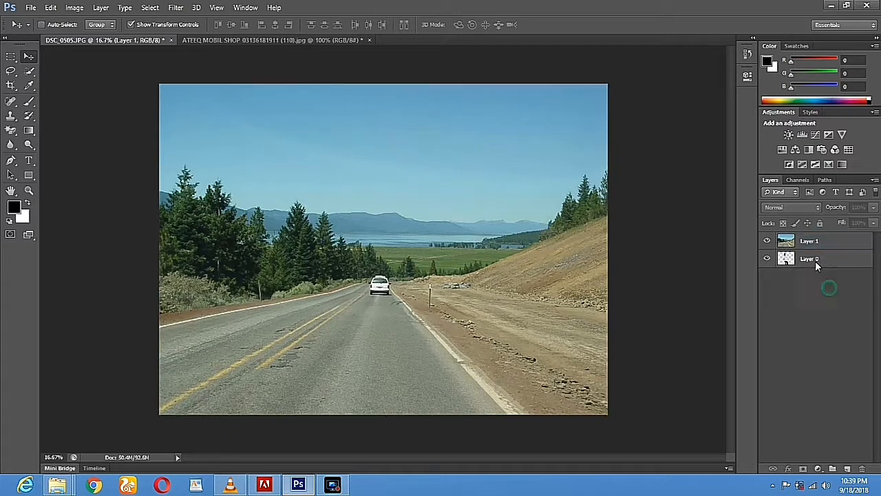
Move the road layer beneath the man's layer and shift it up and left
click(807, 243)
drag(816, 248, 807, 265)
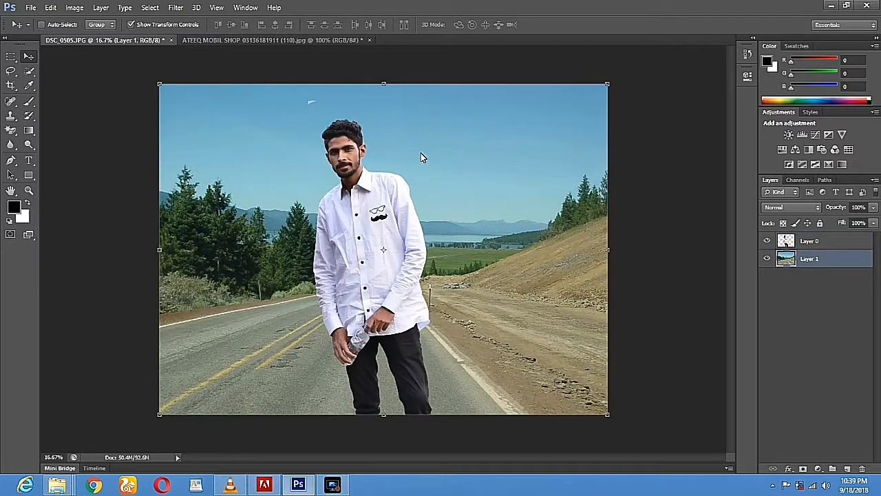
drag(491, 268, 459, 218)
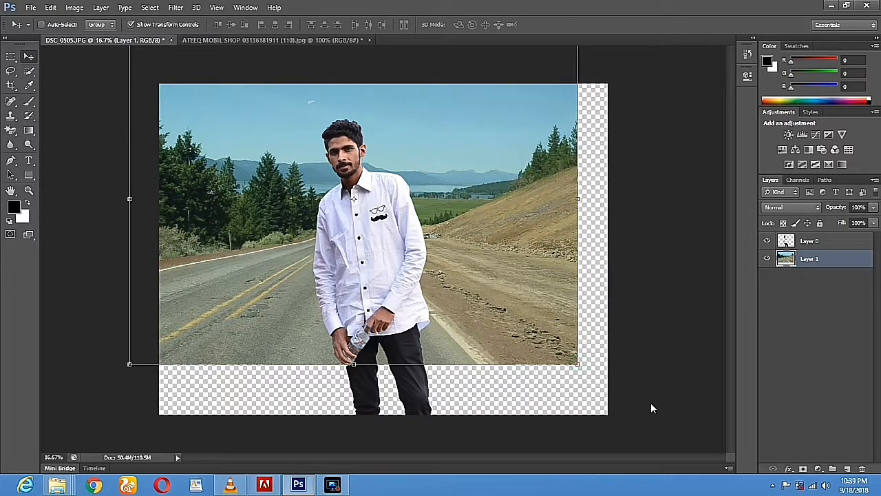
drag(667, 408, 668, 405)
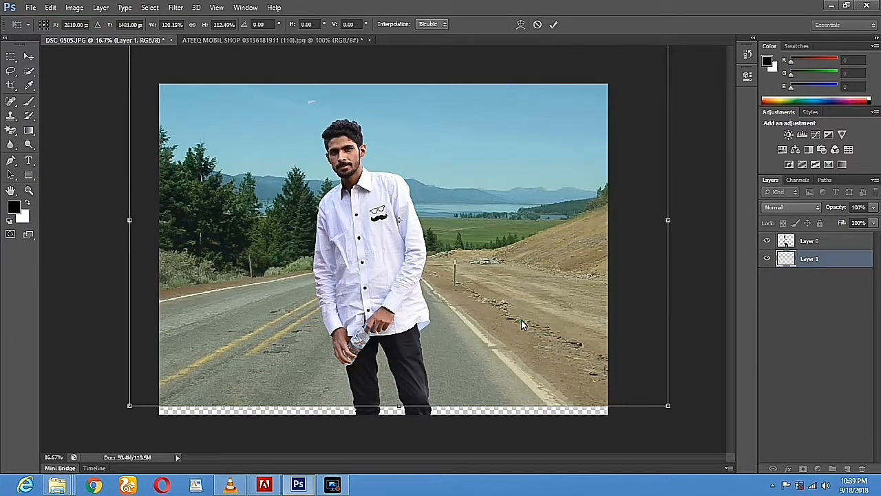
drag(521, 322, 475, 250)
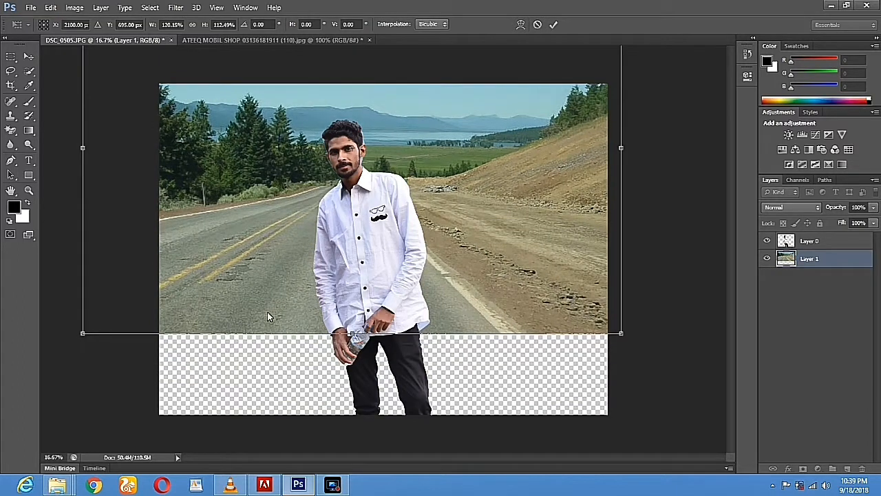
Stretch the road photo taller and wider, tilt it slightly, and apply the transform
drag(351, 335, 352, 345)
mouse_move(353, 419)
mouse_down()
mouse_move(352, 453)
mouse_move(344, 452)
mouse_move(340, 417)
mouse_up()
drag(352, 344, 353, 346)
drag(357, 398, 361, 420)
drag(353, 348, 354, 421)
drag(376, 299, 376, 170)
drag(357, 307, 358, 422)
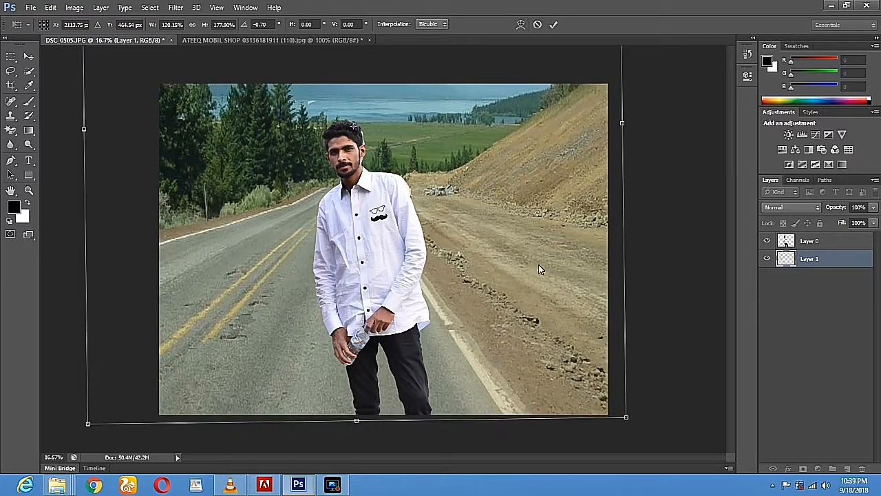
drag(623, 125, 655, 127)
drag(86, 132, 66, 145)
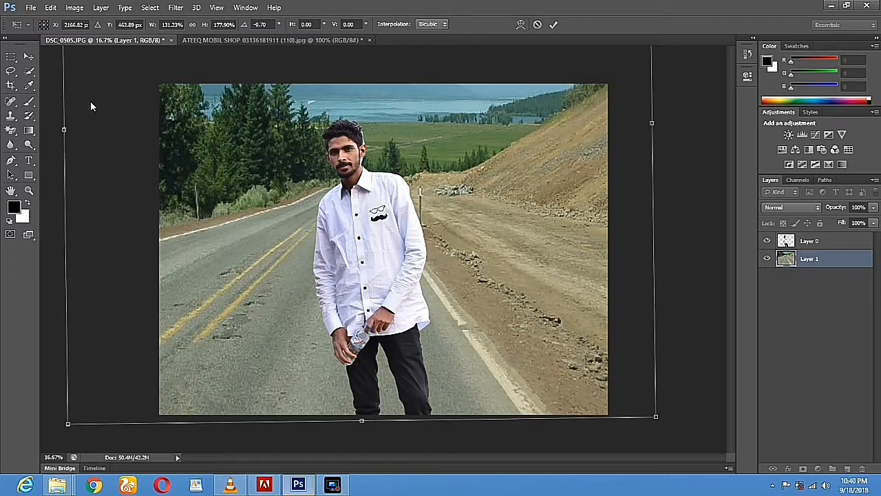
click(28, 58)
click(390, 187)
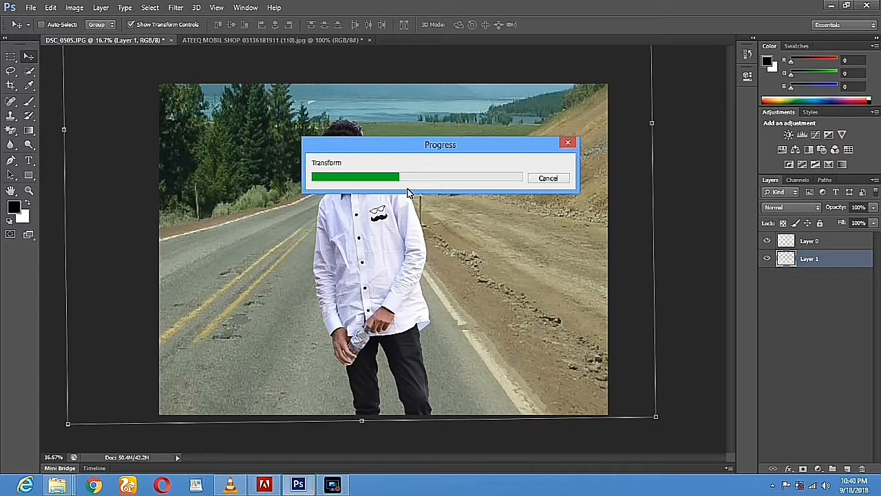
Select Layer 0 and zoom in on the man's head to 66.67% to inspect its edges
click(333, 485)
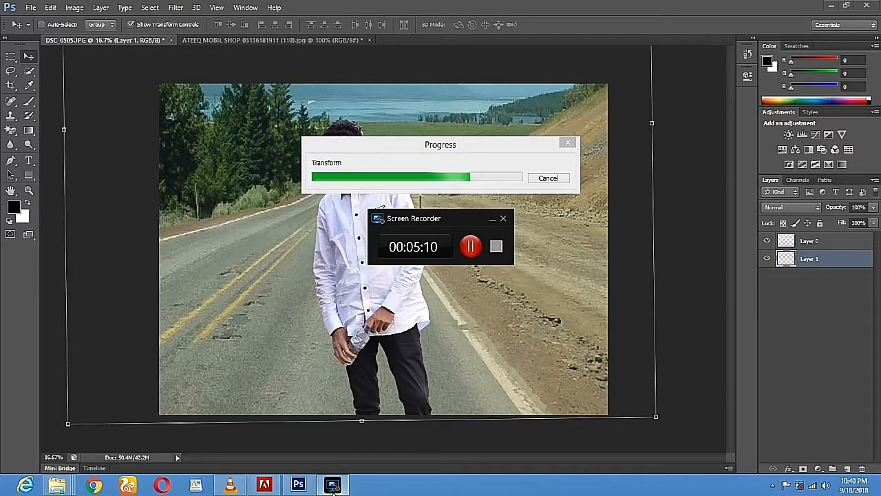
click(334, 486)
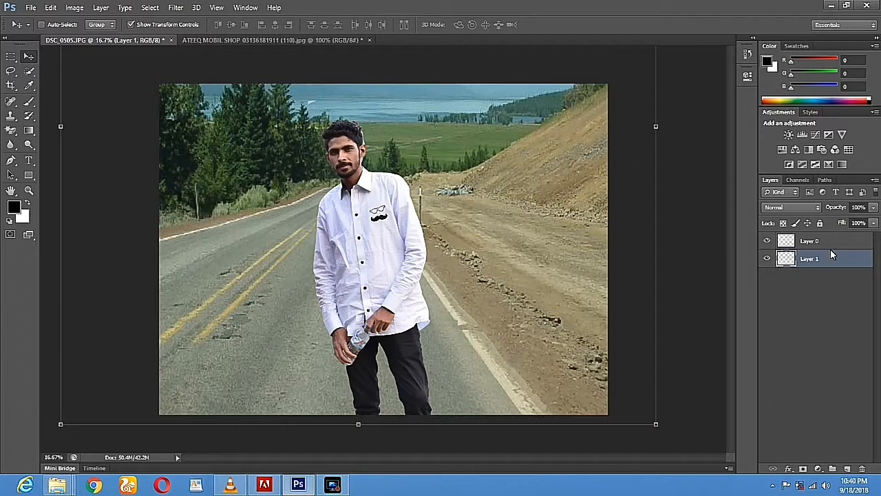
click(811, 241)
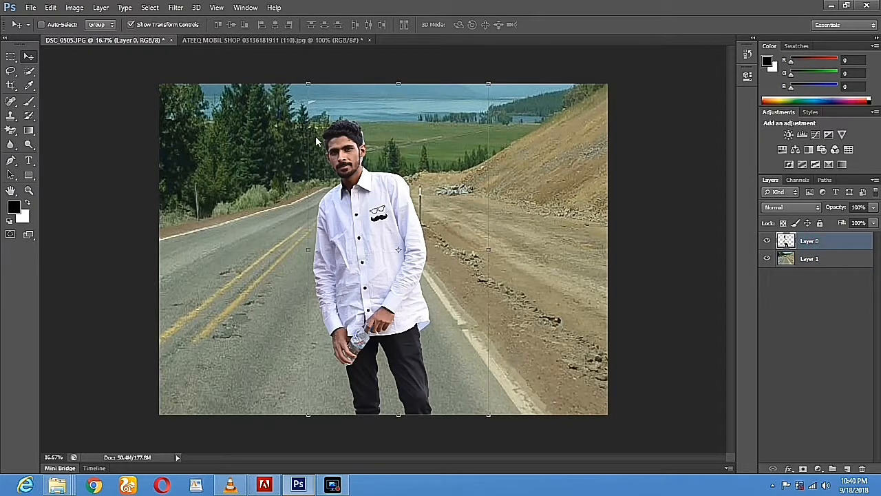
click(10, 71)
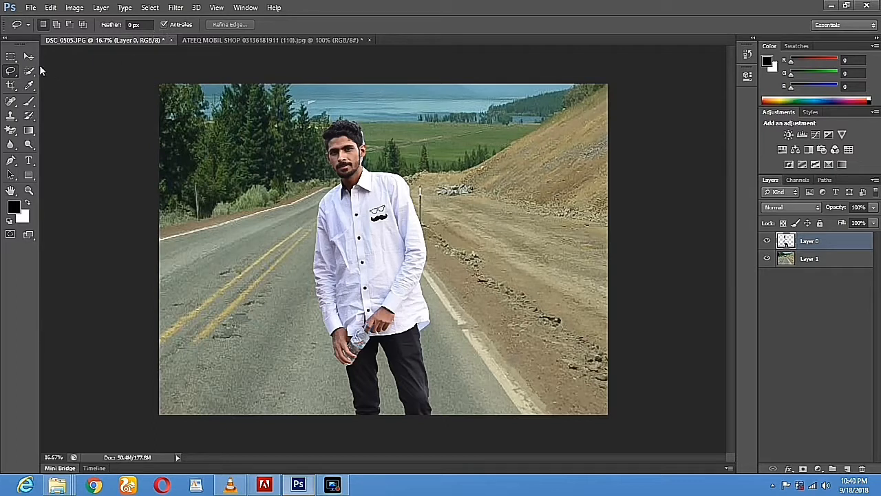
click(29, 57)
click(29, 190)
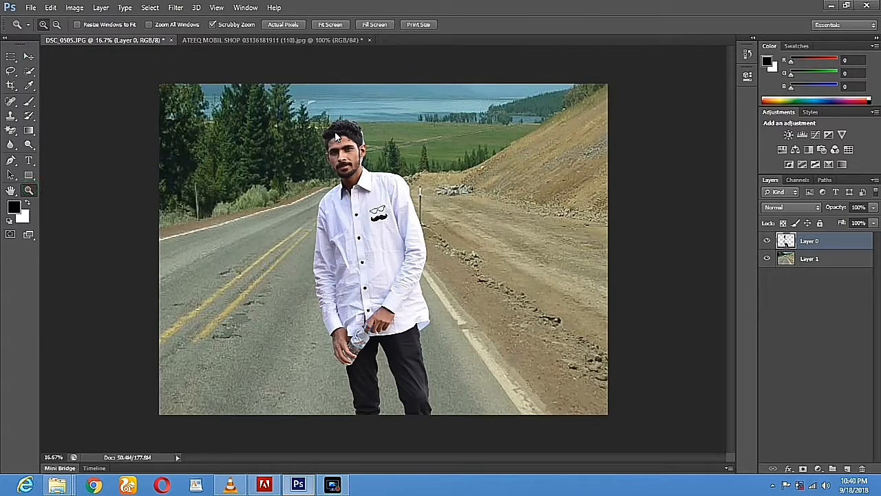
click(360, 134)
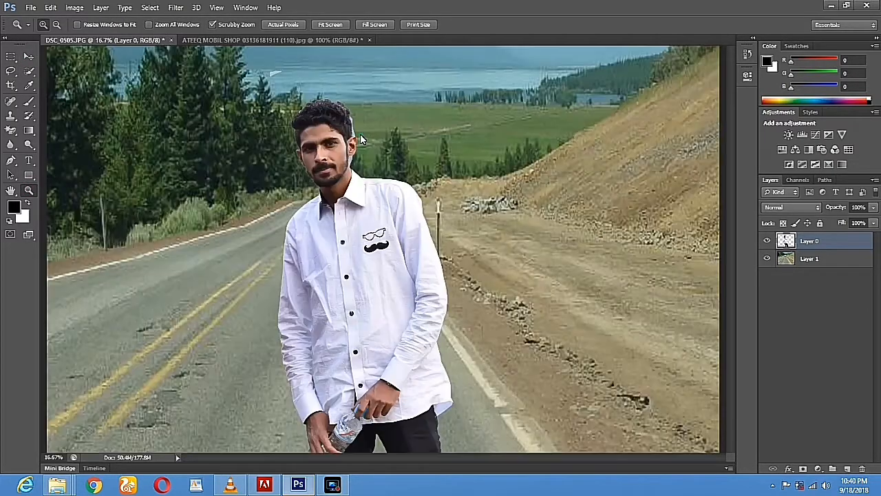
click(360, 137)
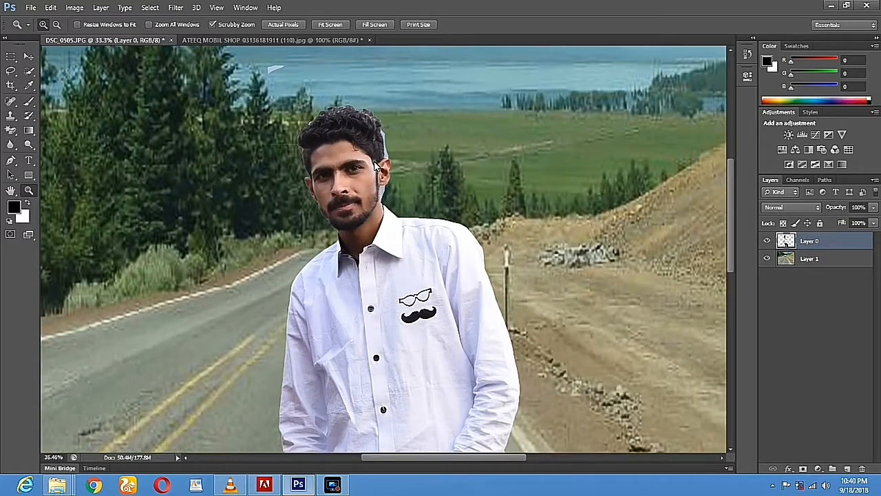
click(385, 136)
click(385, 136)
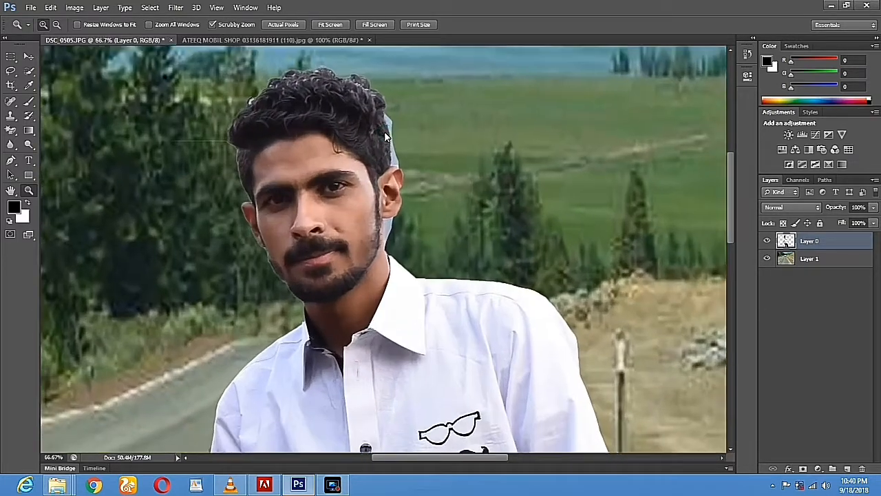
click(12, 132)
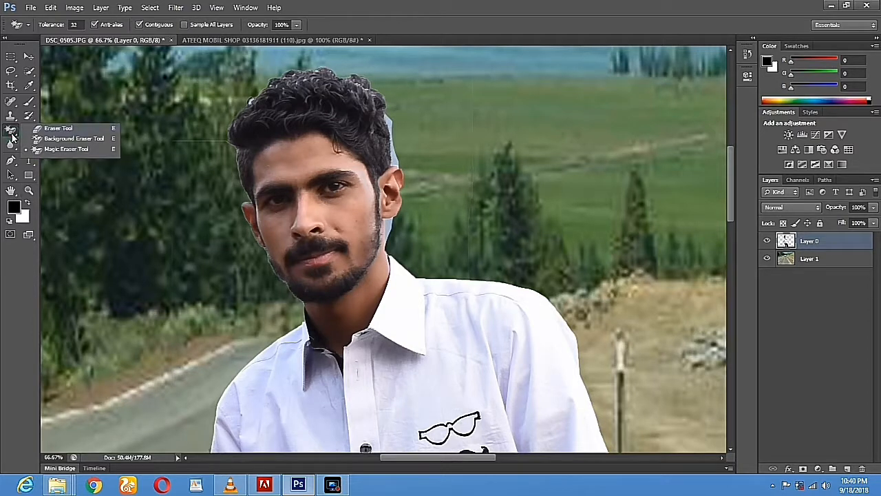
Select the Eraser Tool and set its brush size to 29 px
click(61, 129)
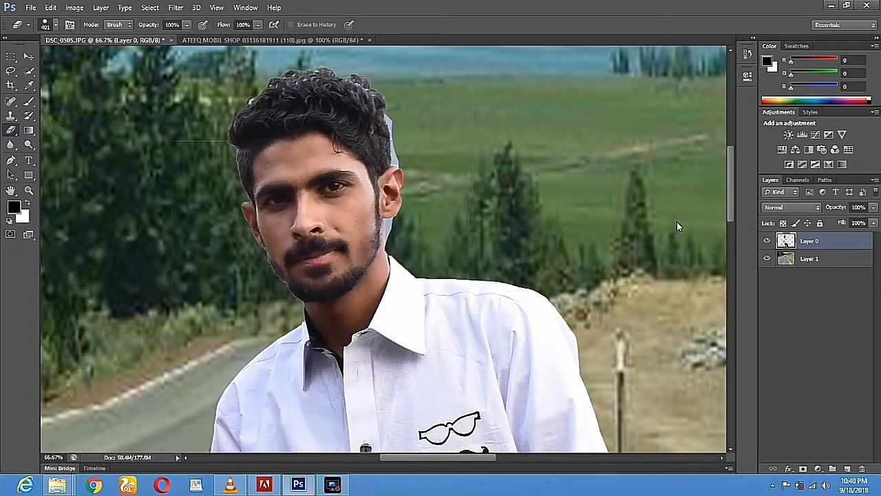
right_click(524, 181)
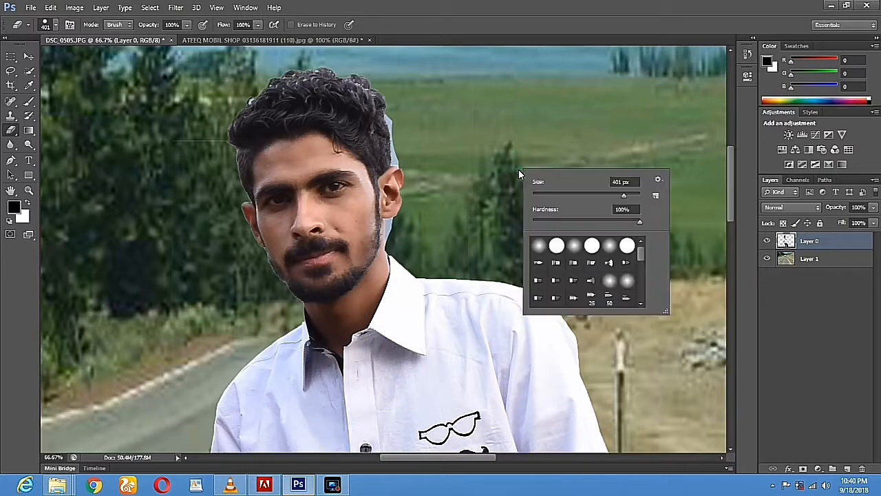
drag(545, 193, 549, 195)
right_click(435, 134)
drag(478, 150, 482, 150)
click(397, 122)
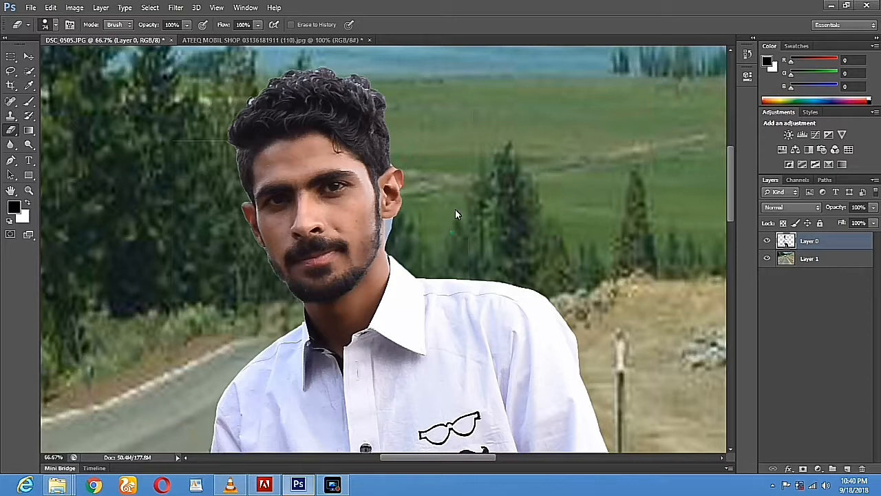
drag(455, 210, 460, 94)
right_click(462, 81)
click(484, 103)
right_click(411, 74)
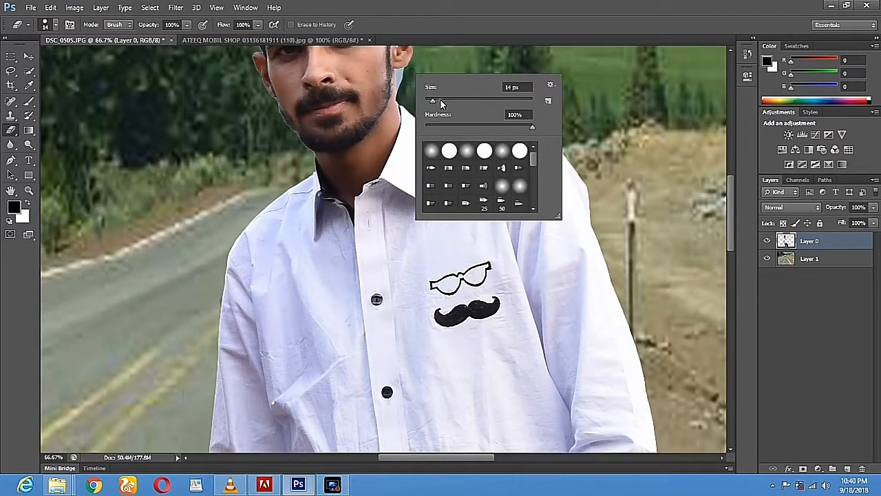
click(441, 100)
click(409, 74)
Erase the bluish fringe beside the neck between the beard and collar
click(402, 74)
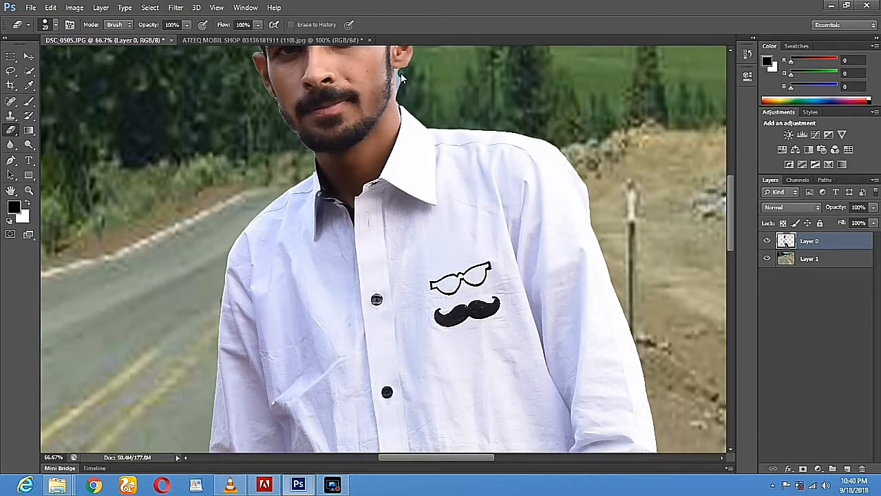
mouse_move(403, 107)
mouse_down()
mouse_move(396, 98)
mouse_move(411, 83)
mouse_up()
click(29, 190)
key(super)
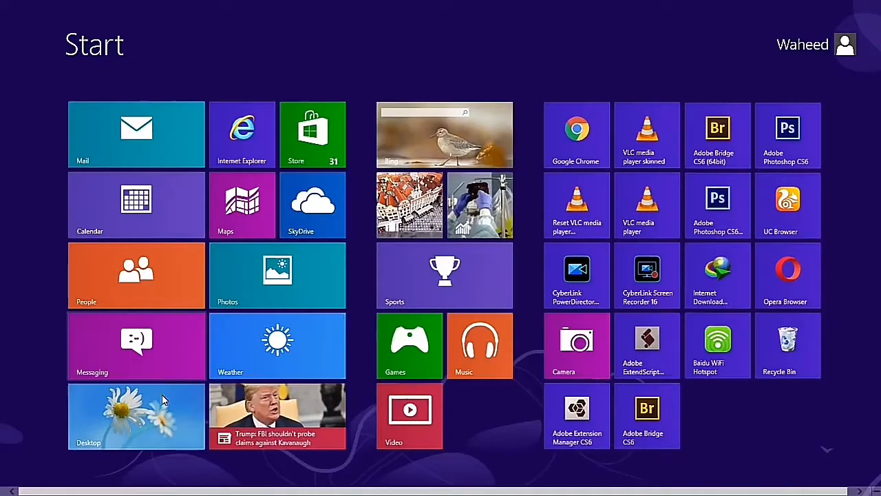
key(super)
click(405, 207)
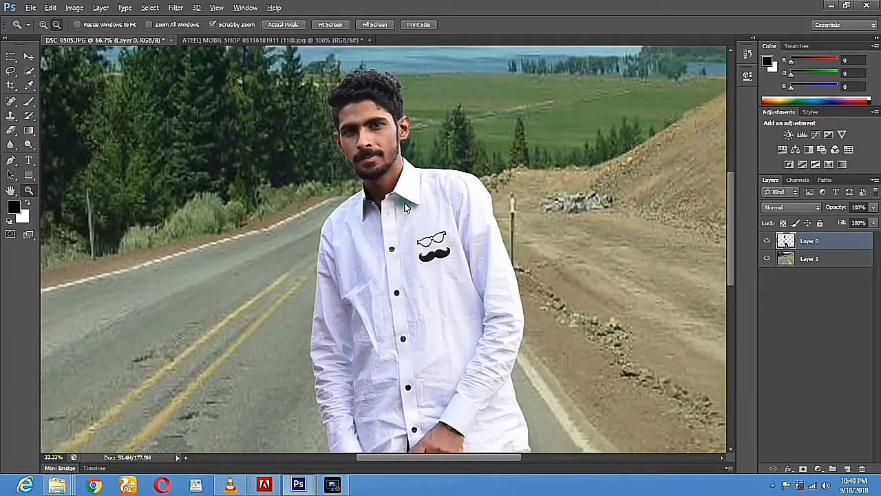
alt+click(405, 208)
click(393, 192)
alt+click(394, 192)
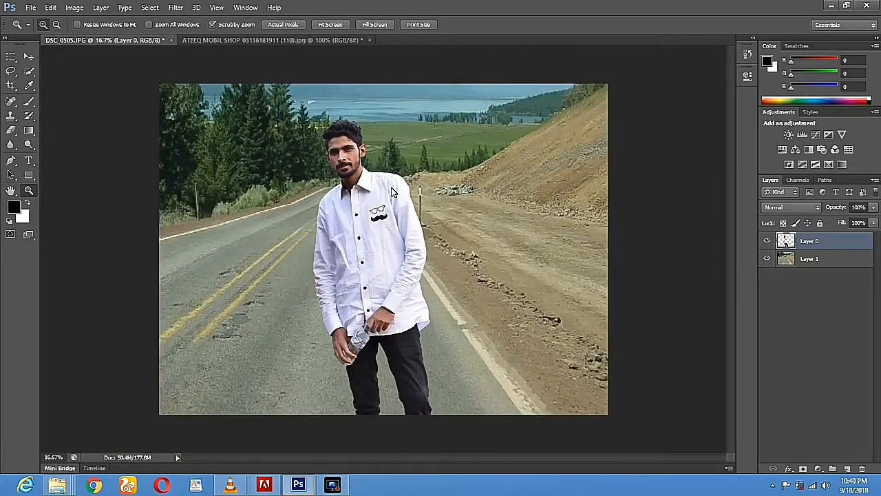
click(29, 58)
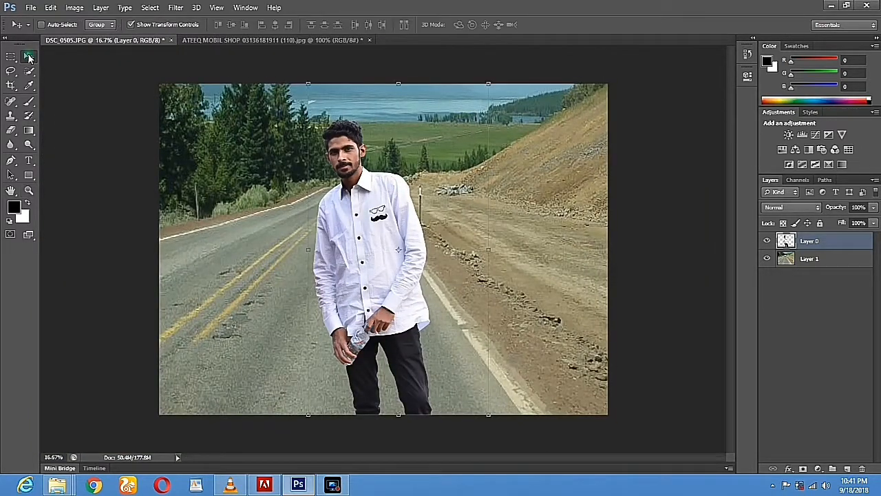
click(788, 262)
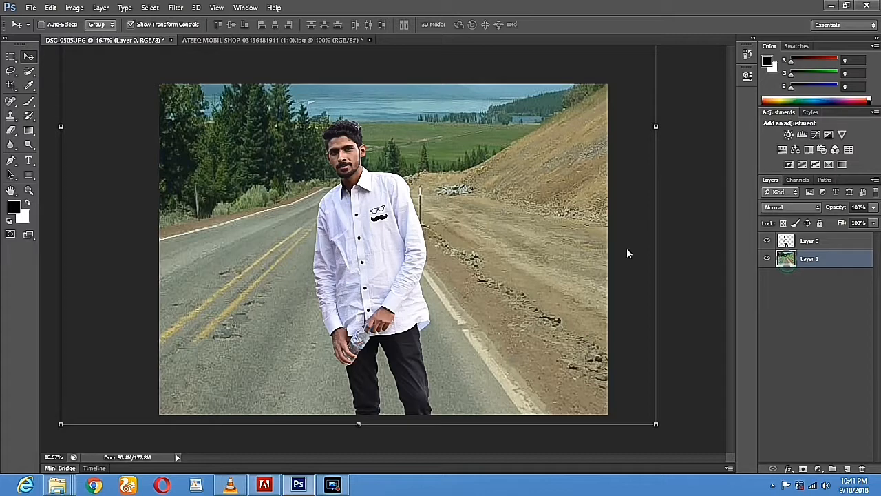
click(132, 23)
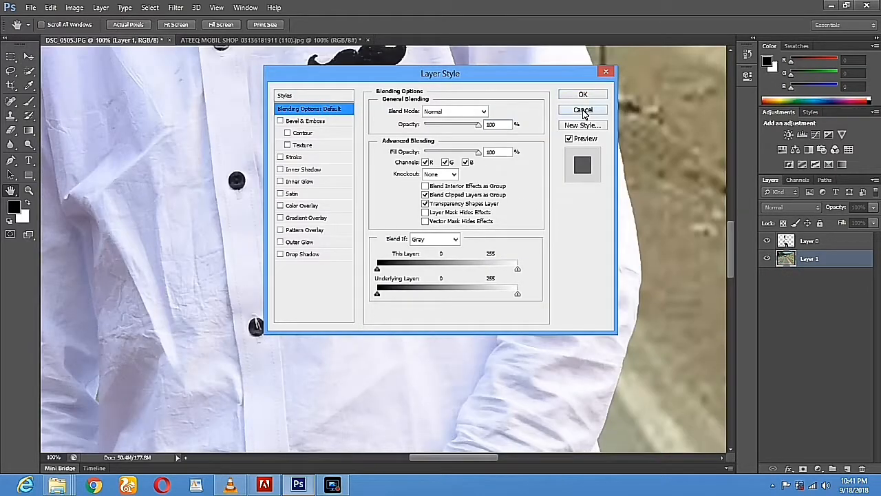
click(583, 111)
click(29, 190)
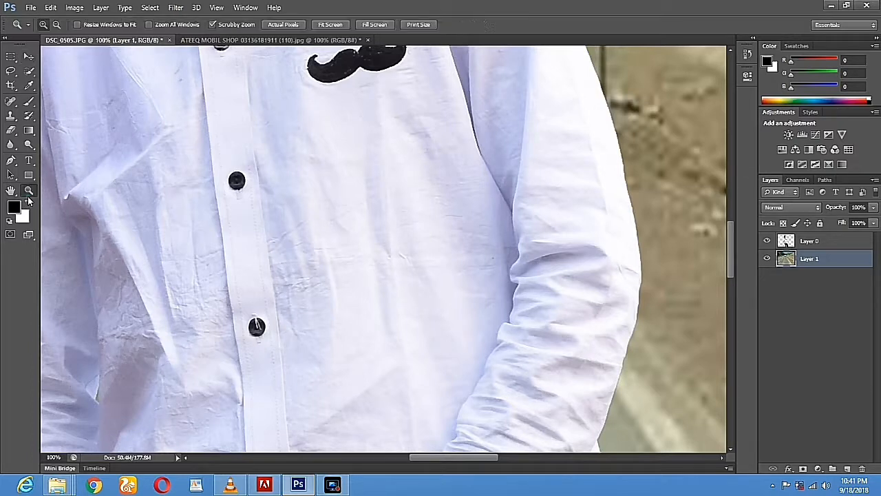
alt+click(220, 196)
alt+click(220, 197)
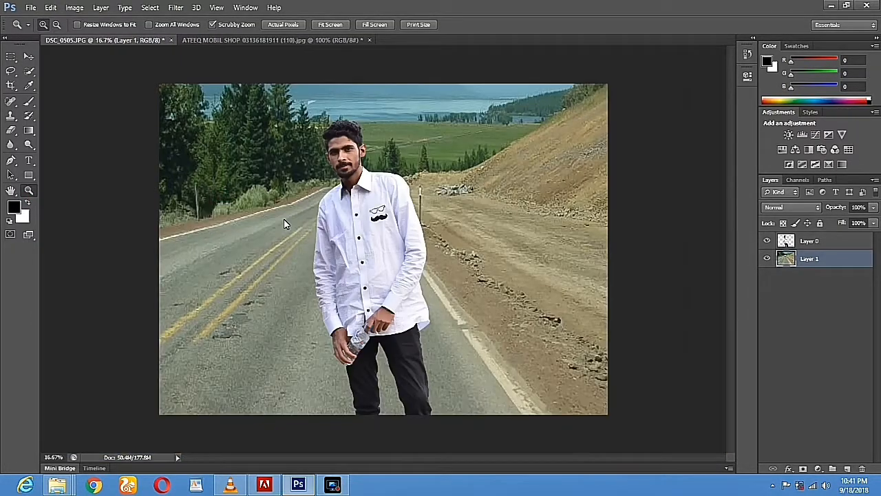
Switch to the Move Tool and hide the transform bounds around the layer
click(29, 58)
click(130, 24)
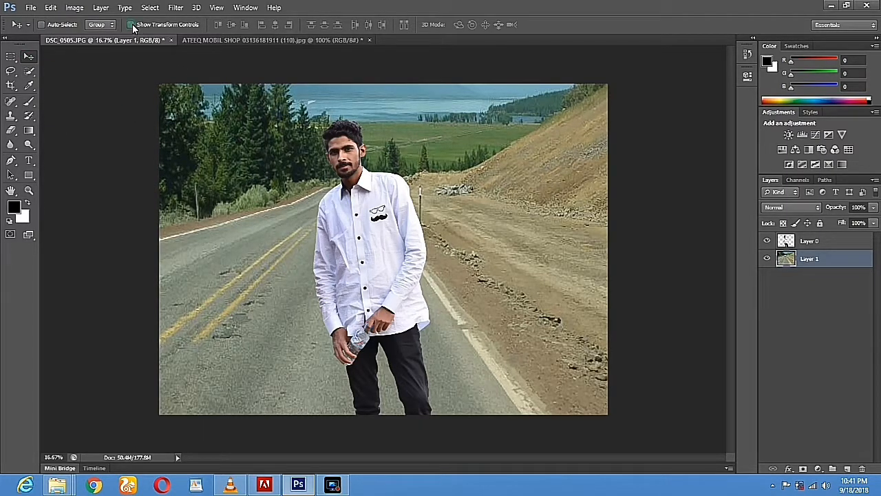
right_click(230, 207)
click(793, 258)
click(71, 9)
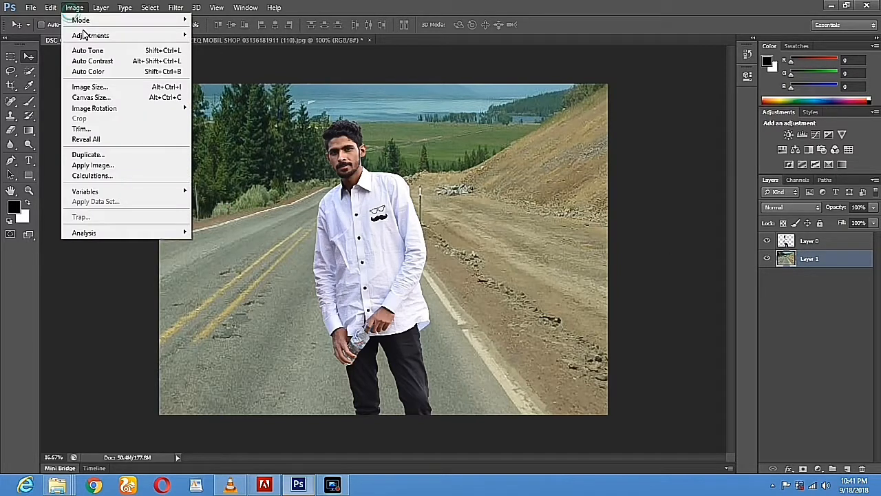
click(280, 244)
Select Layer 1 and brighten the road background with an upward Curves lift
right_click(280, 245)
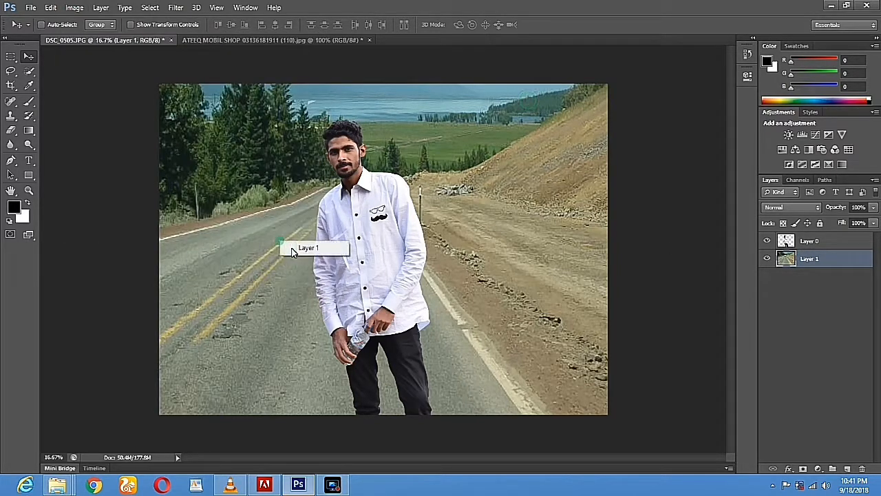
click(291, 251)
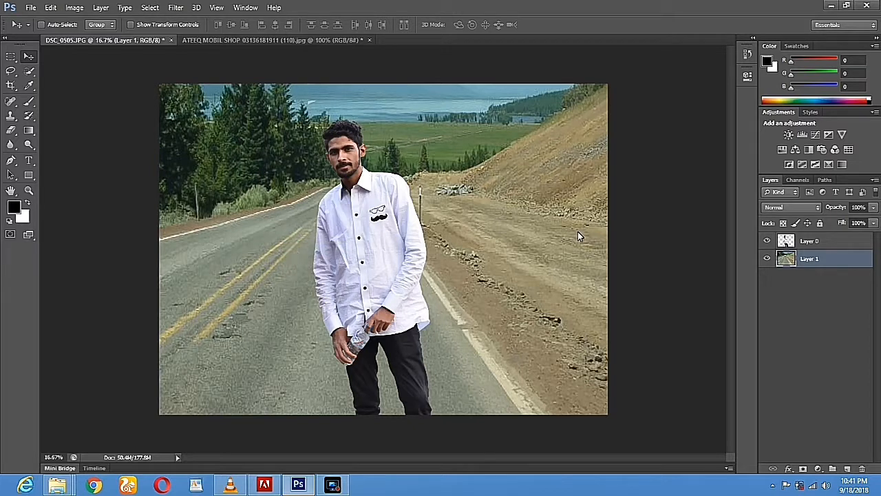
key(ctrl+m)
drag(624, 176, 605, 171)
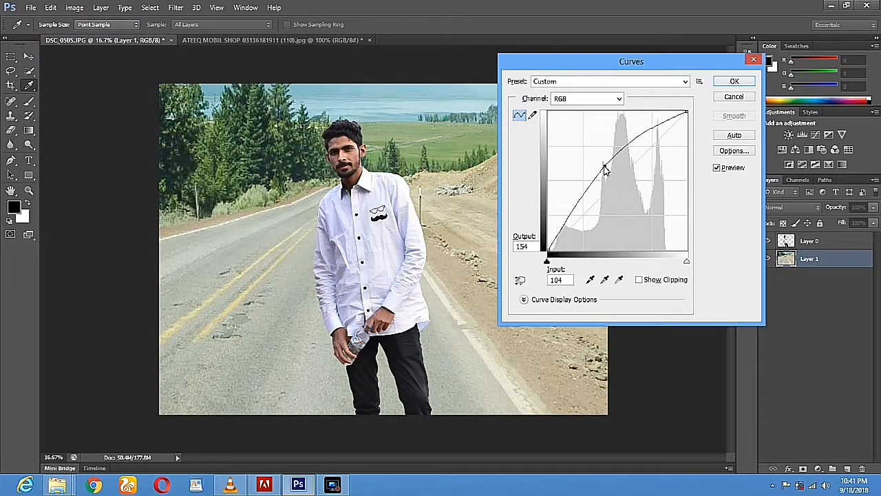
click(733, 82)
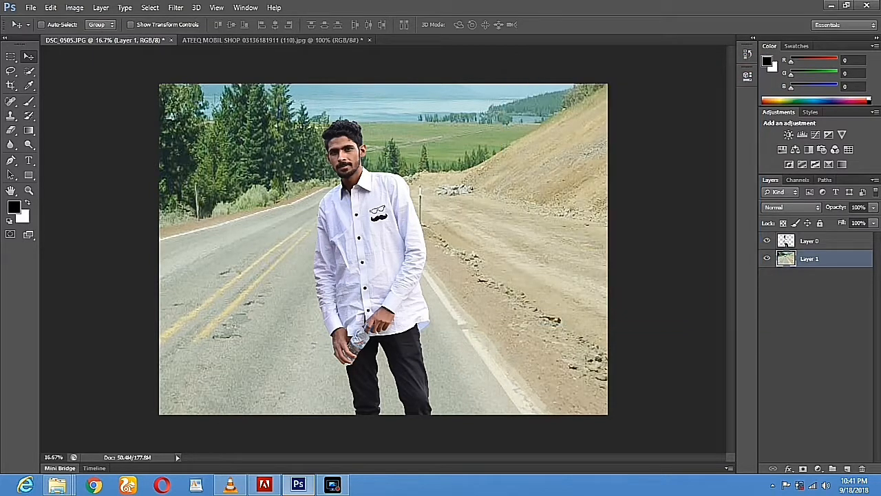
click(800, 244)
Raise Layer 0's RGB curve to about Input 106 / Output 141, then reselect Layer 1
right_click(365, 258)
click(378, 260)
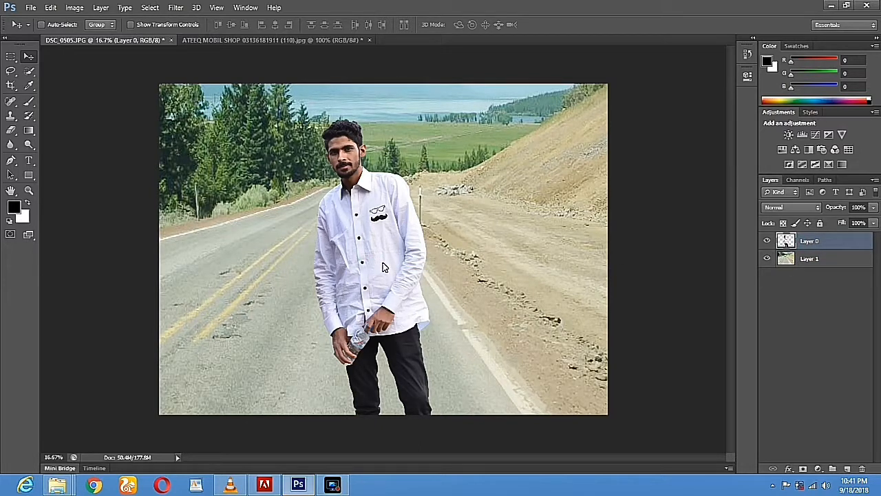
key(ctrl+m)
drag(617, 179, 607, 177)
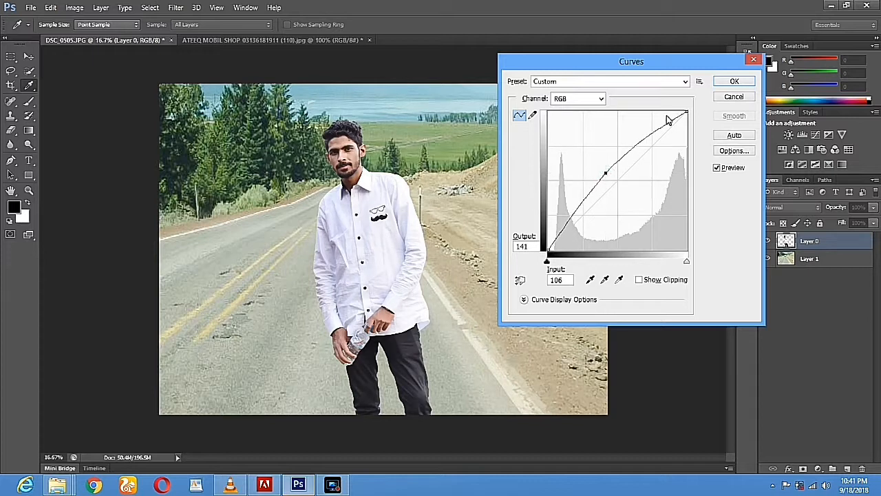
click(734, 83)
right_click(252, 191)
click(257, 198)
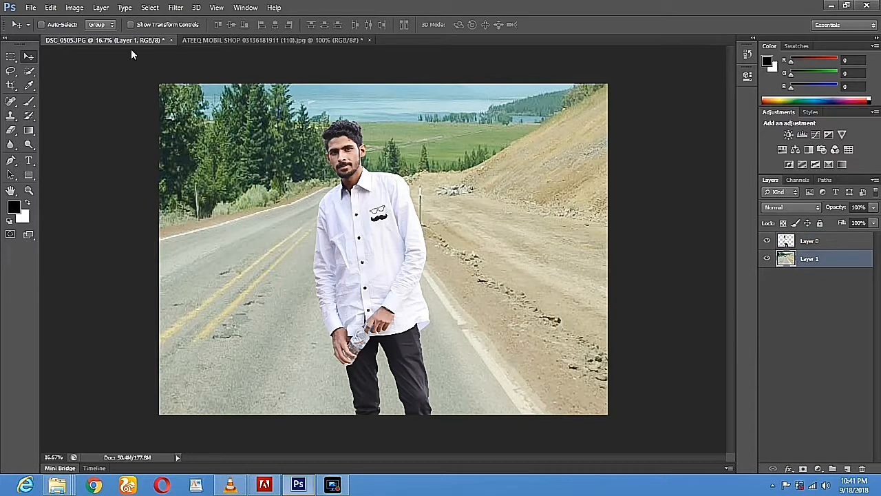
Apply a blur from the Filter menu to the road-and-lake background layer
click(74, 7)
mouse_move(176, 7)
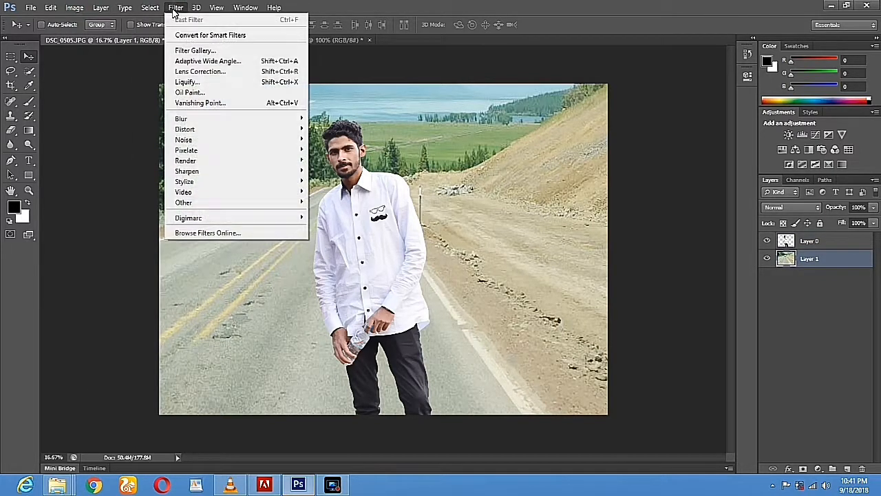
mouse_move(194, 119)
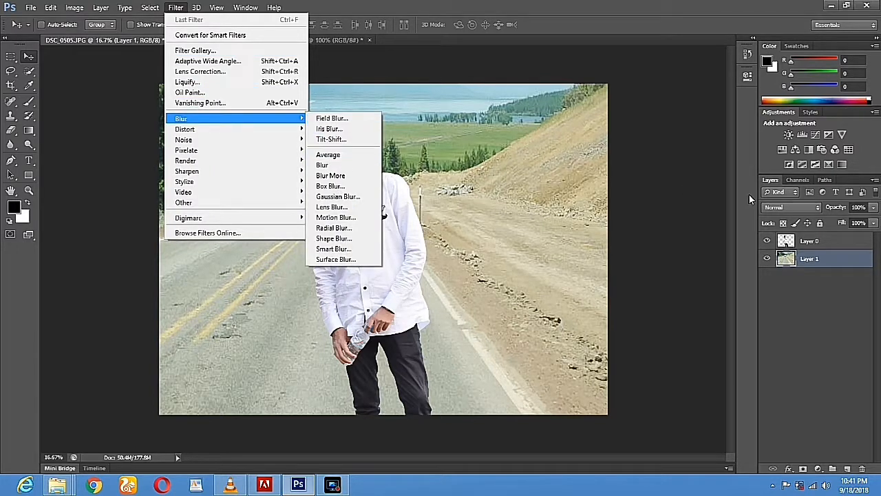
click(799, 262)
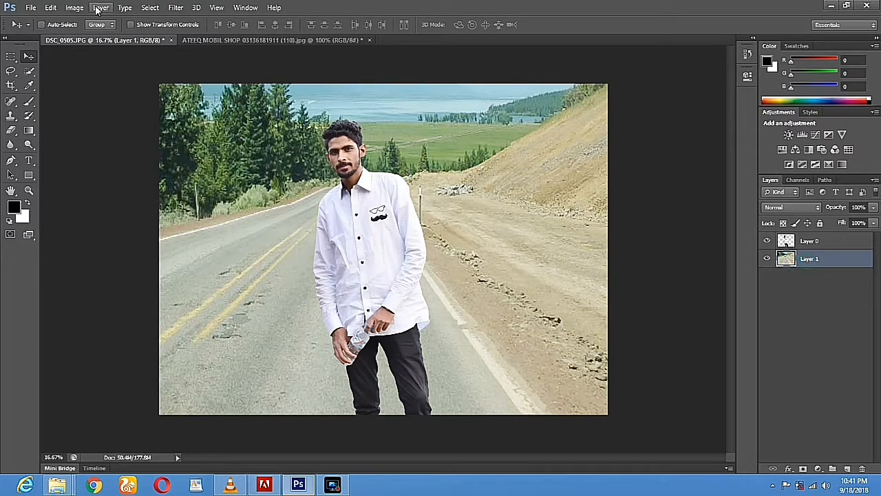
click(176, 9)
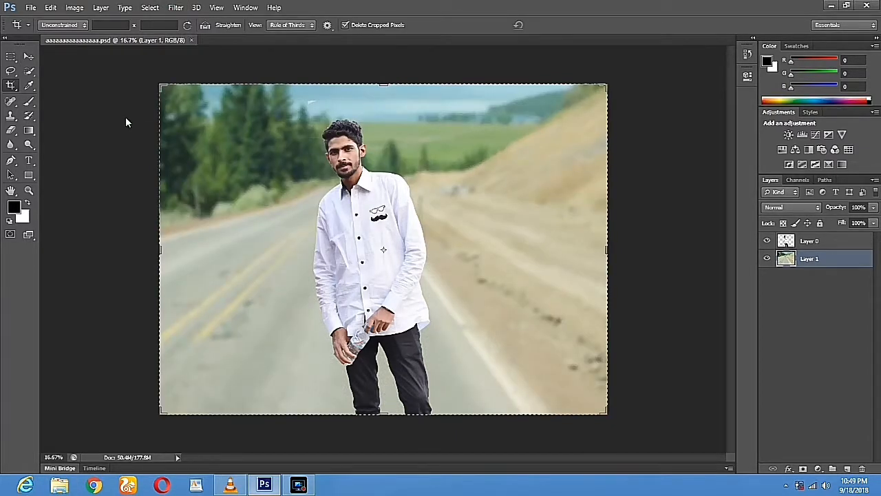
click(28, 56)
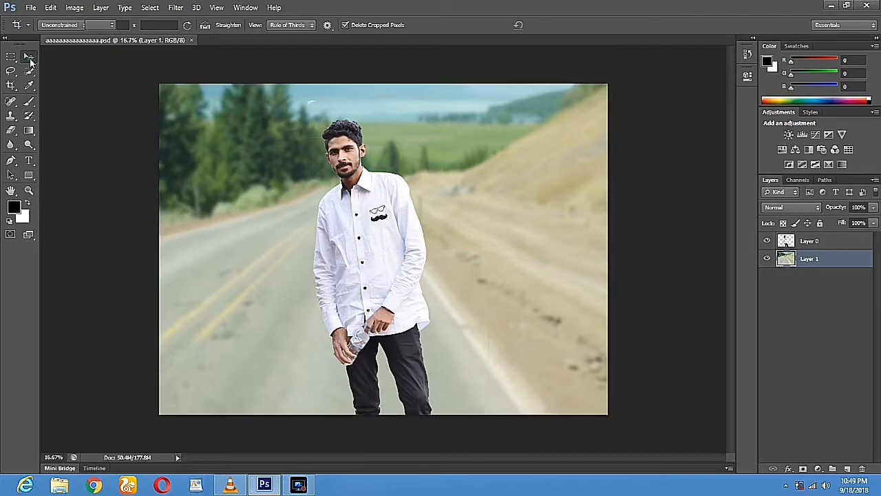
Set Hue to +10 in Hue/Saturation for the blurred background
click(74, 8)
click(400, 97)
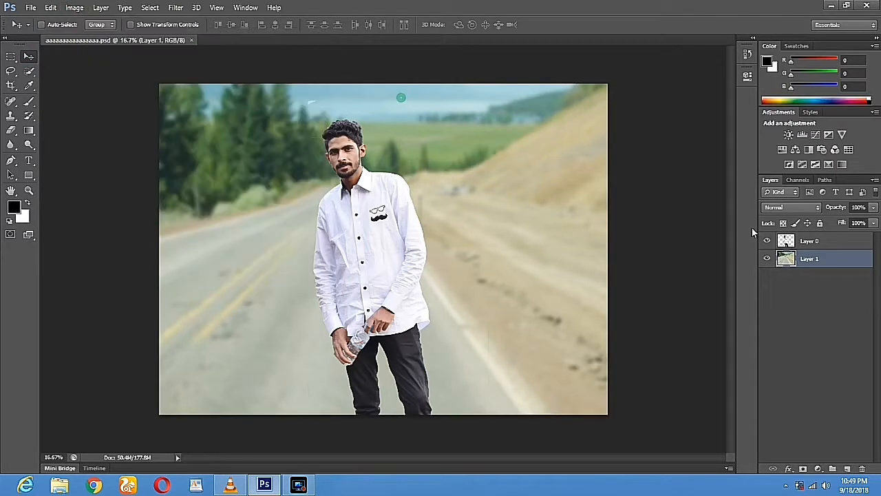
click(74, 8)
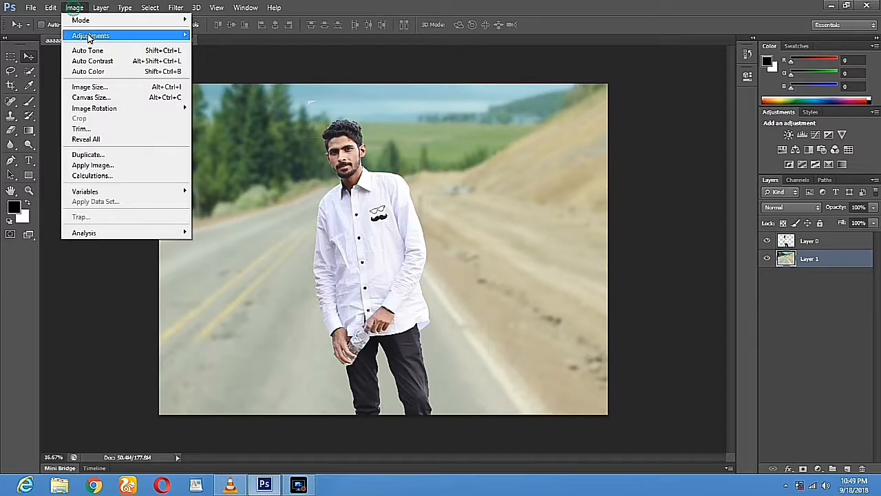
mouse_move(90, 38)
click(224, 92)
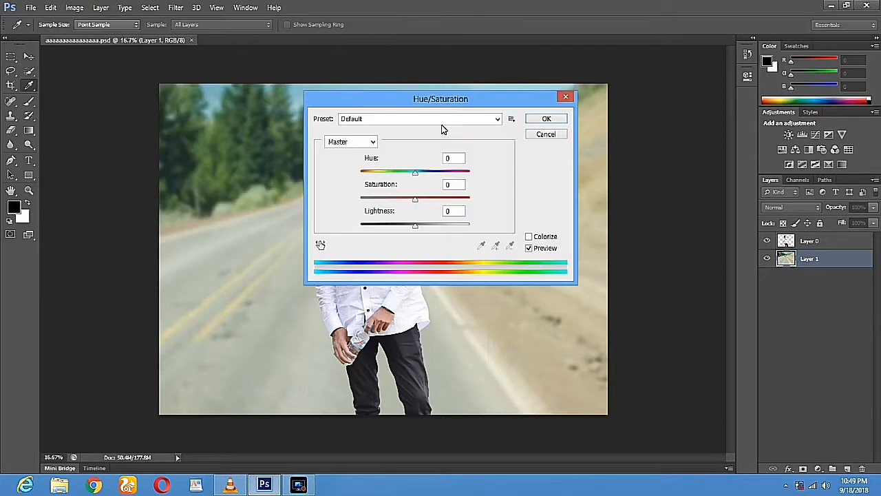
drag(448, 109, 695, 96)
mouse_move(662, 160)
mouse_down()
mouse_move(626, 164)
mouse_move(667, 163)
mouse_up()
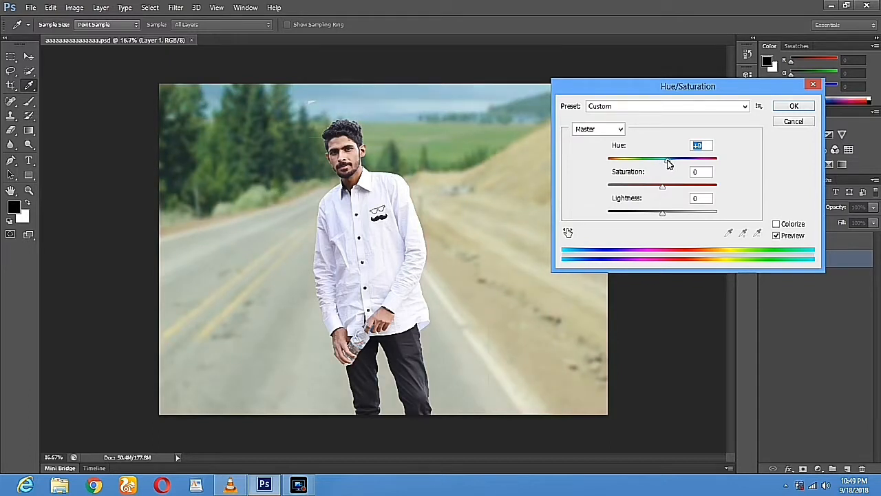
click(780, 107)
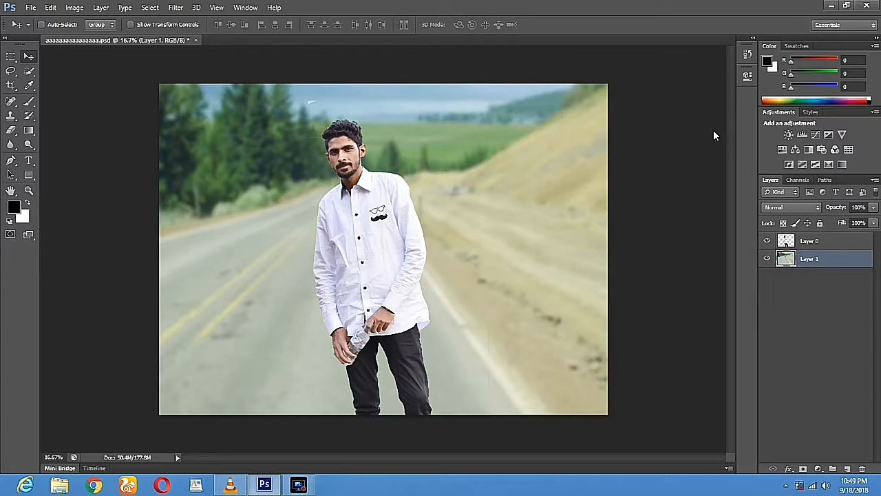
right_click(473, 158)
click(488, 171)
click(74, 8)
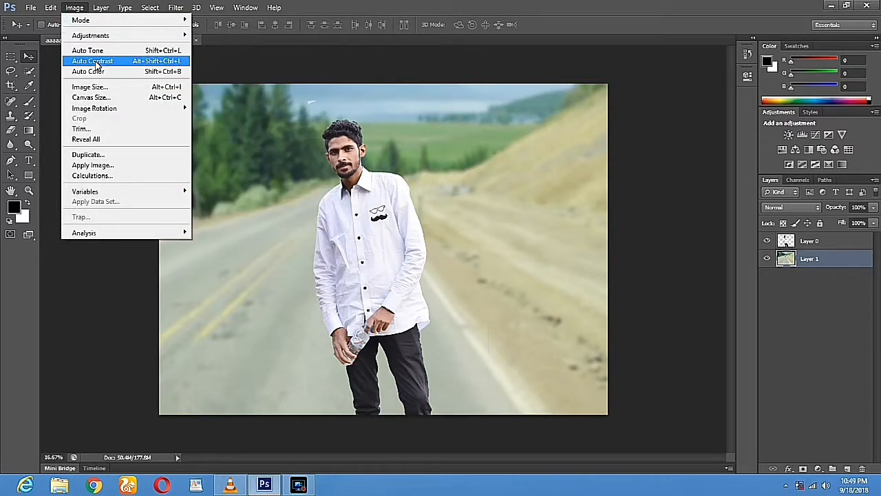
click(110, 74)
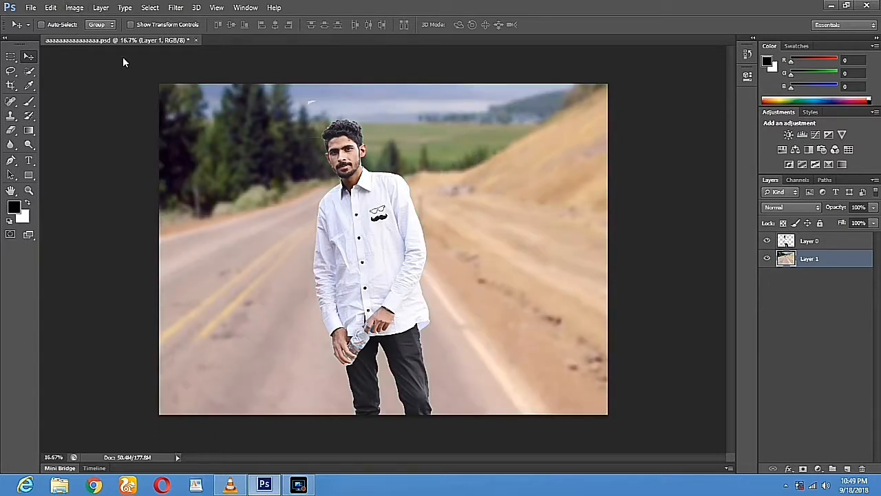
Apply Hue/Saturation to the background with Hue +39 and reduced saturation
click(74, 8)
mouse_move(90, 37)
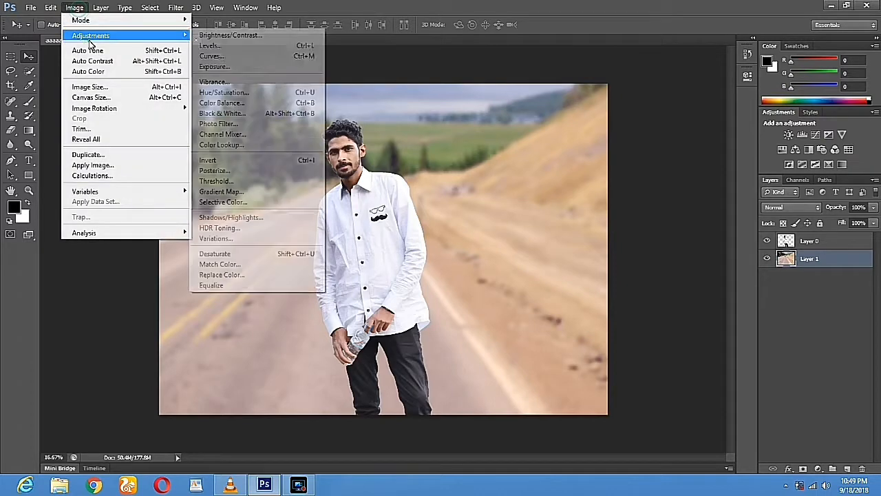
click(224, 92)
drag(662, 160, 617, 160)
drag(625, 81, 671, 76)
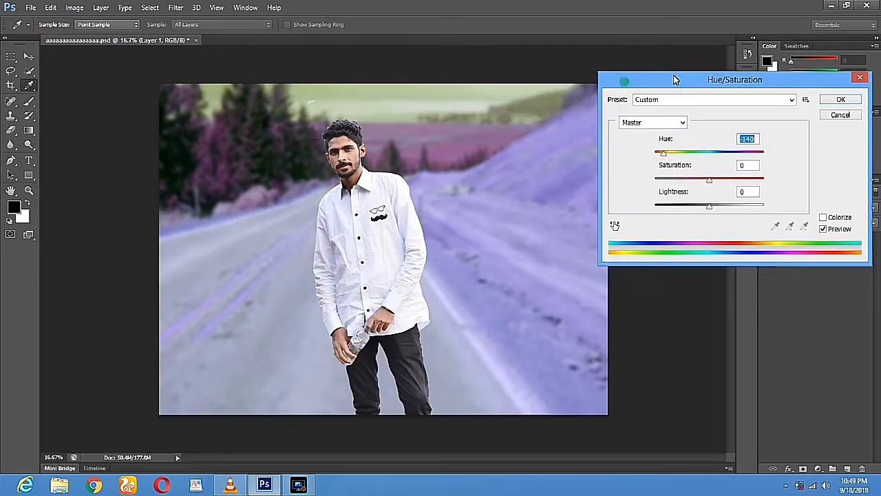
drag(664, 153, 691, 182)
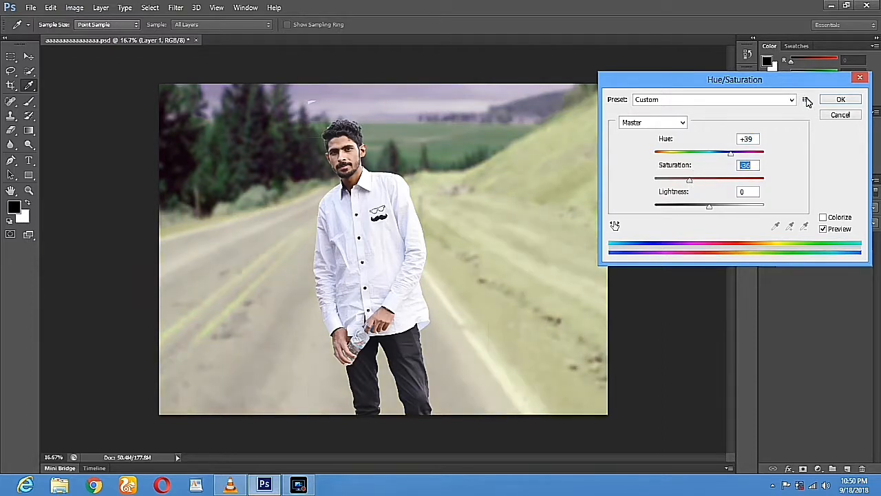
click(836, 101)
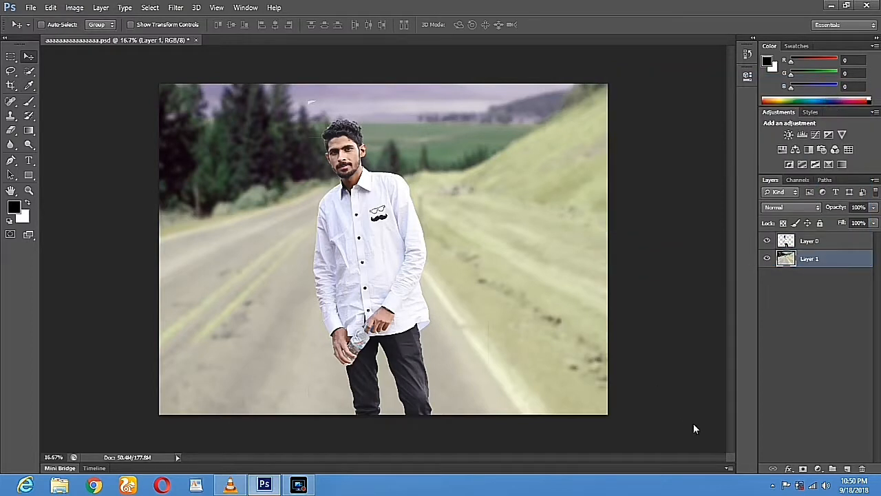
key(ctrl+t)
Open HDR Toning and agree to flatten the layers into one Background
click(75, 8)
mouse_move(80, 38)
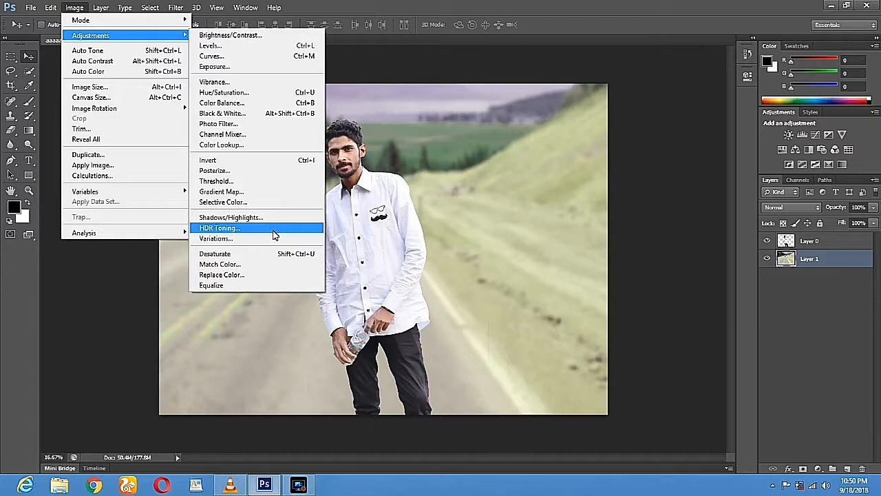
click(273, 234)
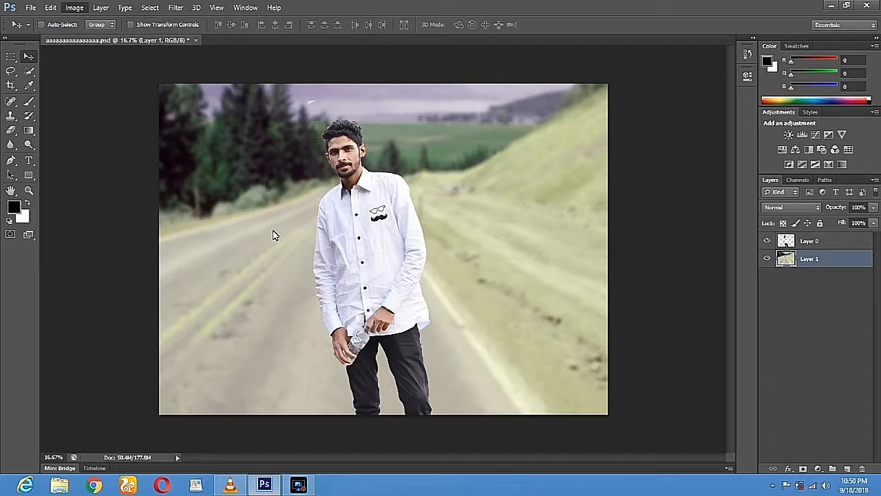
click(481, 281)
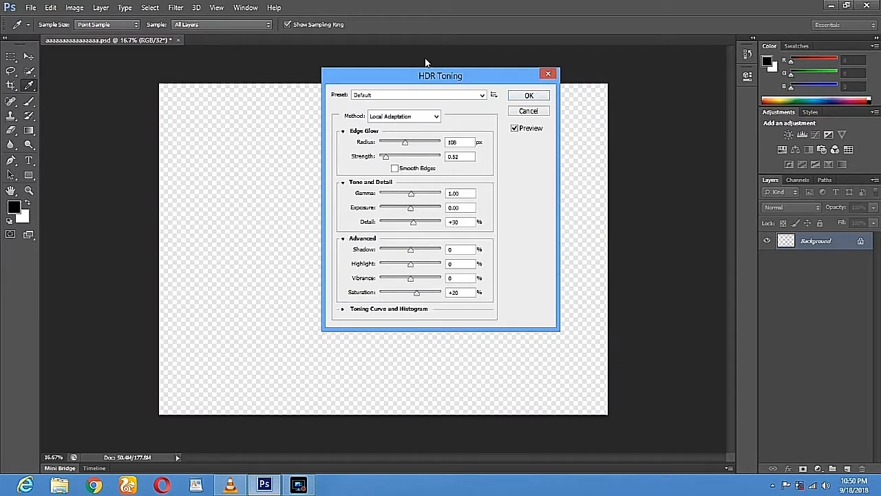
Apply HDR Toning with radius 8 px, strength 3.26, gamma 1.00 and detail -17
drag(406, 76, 615, 82)
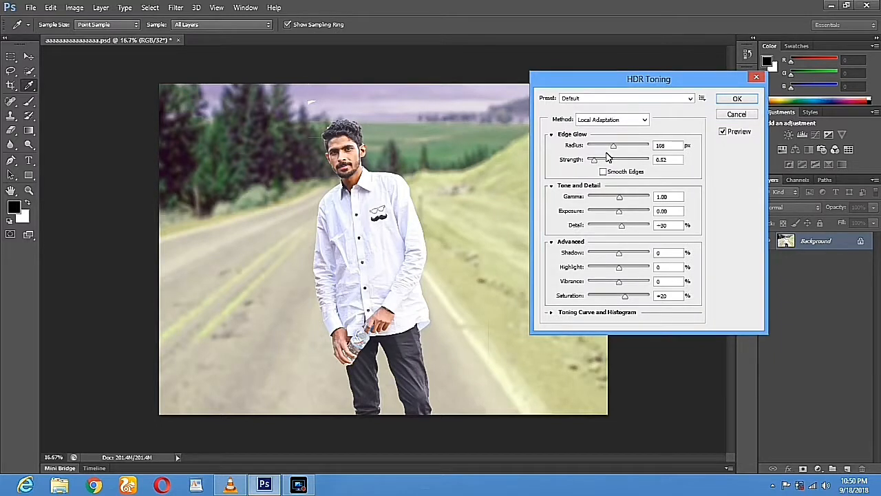
drag(613, 146, 589, 149)
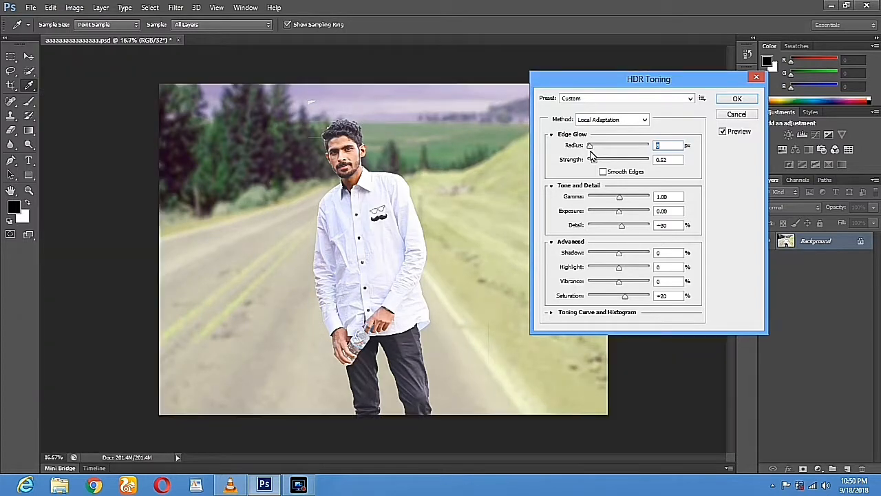
drag(593, 160, 633, 160)
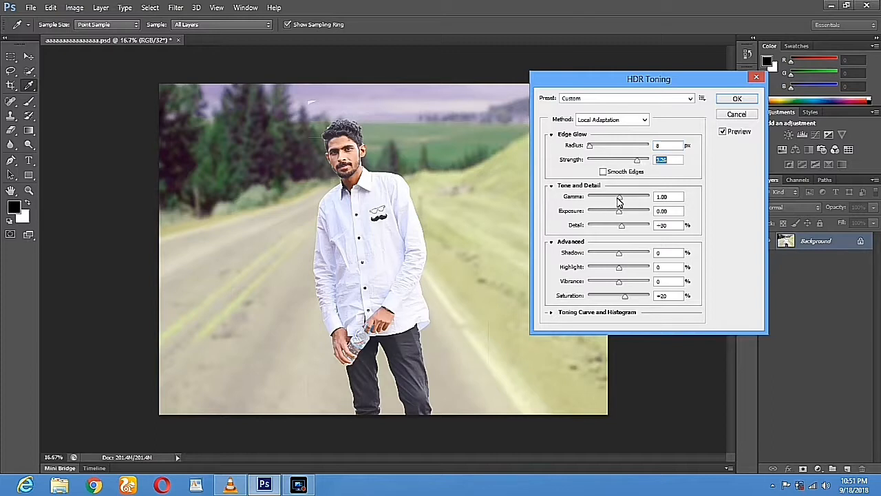
click(596, 198)
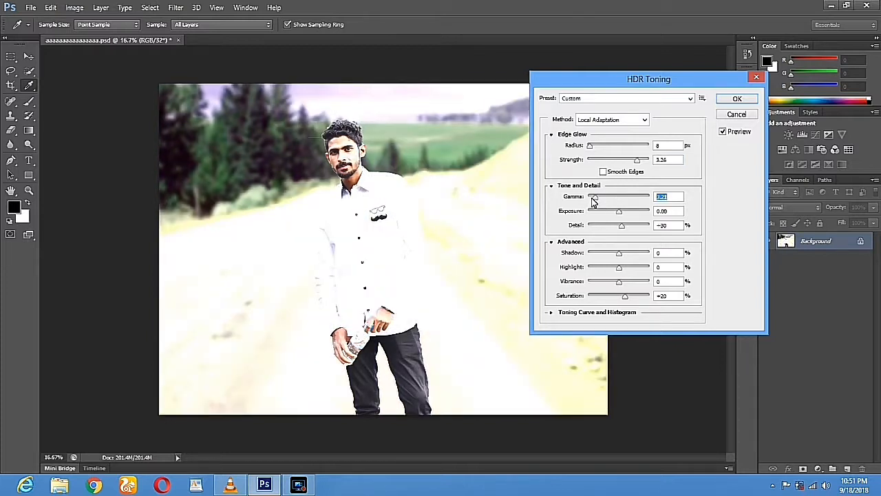
drag(597, 199, 616, 199)
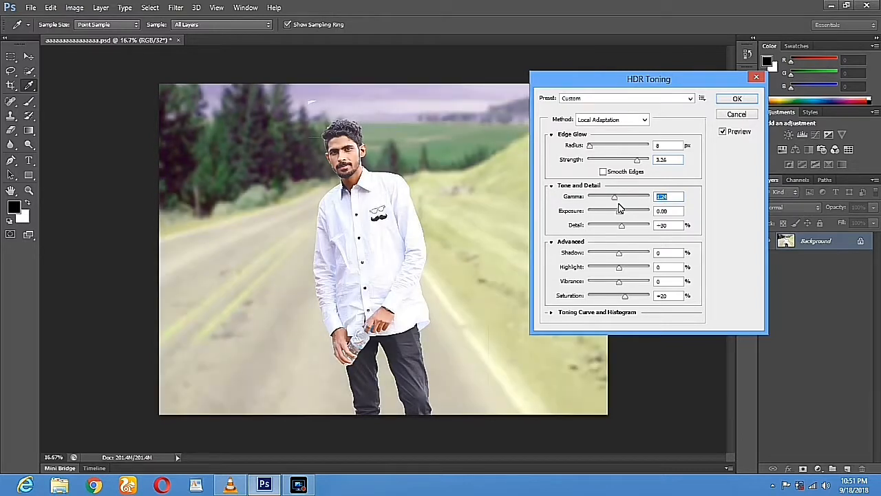
click(614, 198)
drag(622, 226, 613, 226)
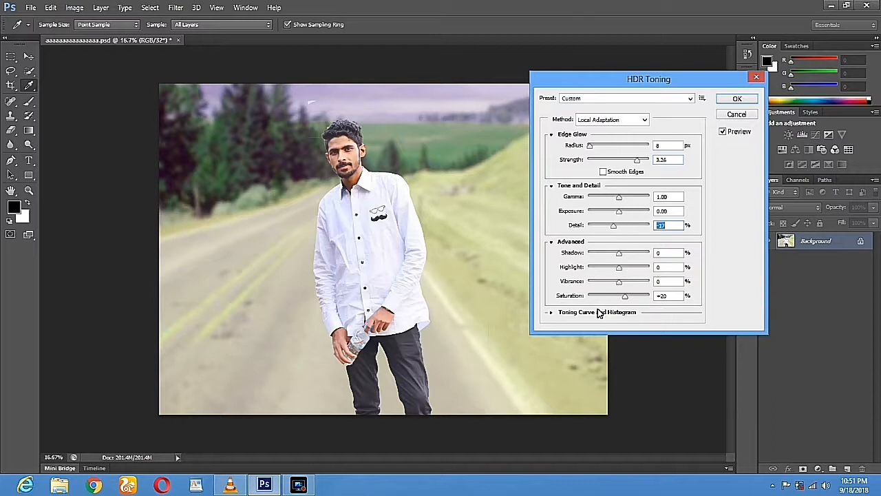
click(734, 100)
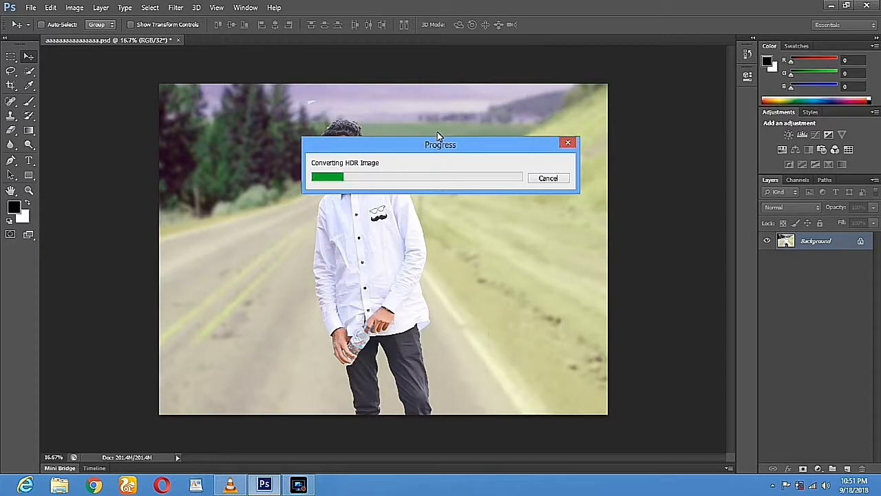
Move the HDR conversion progress window aside, then bring VLC media player to the front
drag(432, 149, 513, 105)
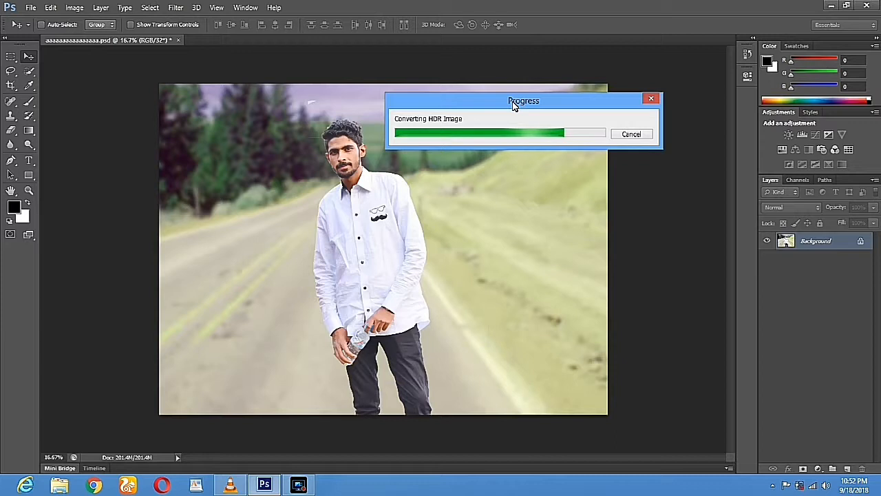
click(236, 488)
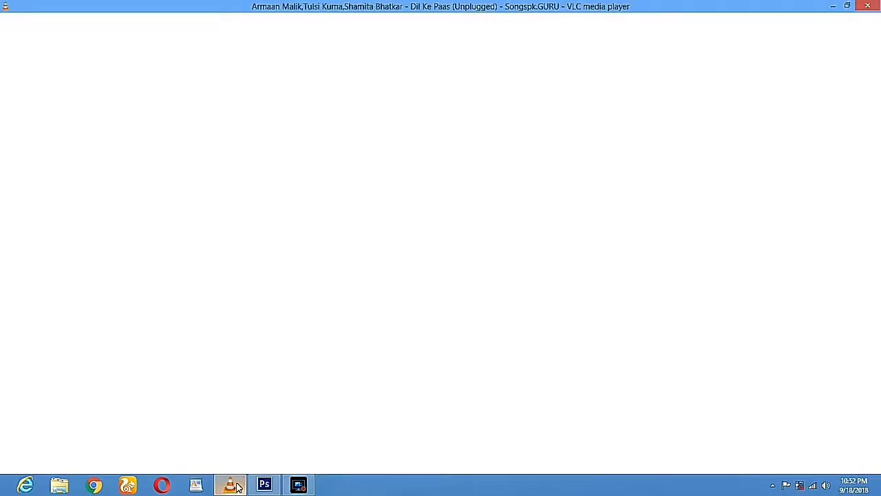
Minimise VLC media player to reveal the HDR-toned photo in Photoshop
click(233, 486)
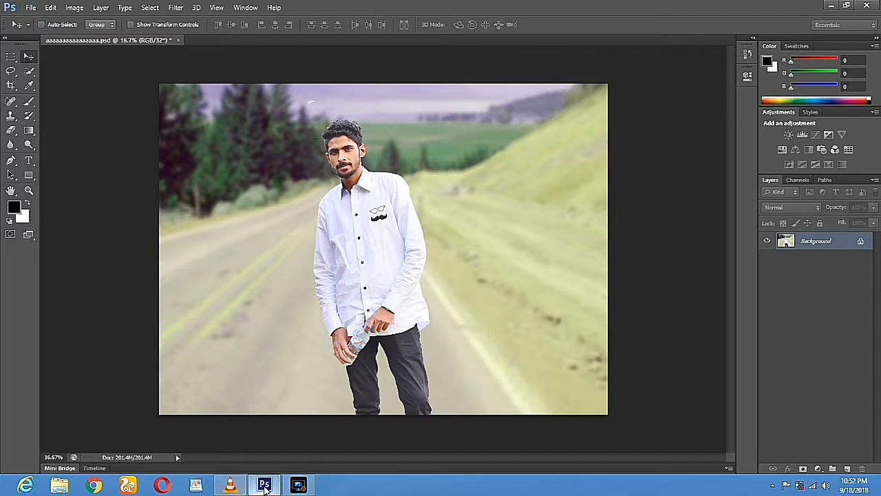
Save the finished image to the Desktop in JPEG format, using a person's name as the file name
key(alt+f)
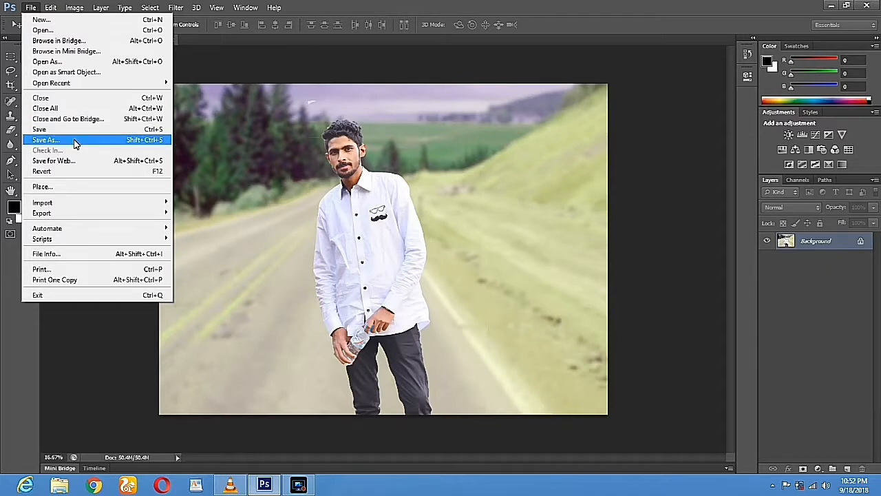
click(73, 140)
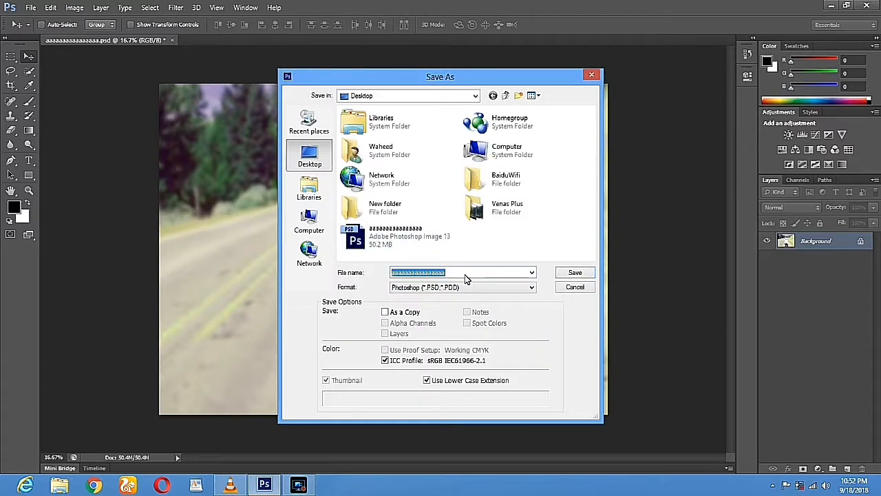
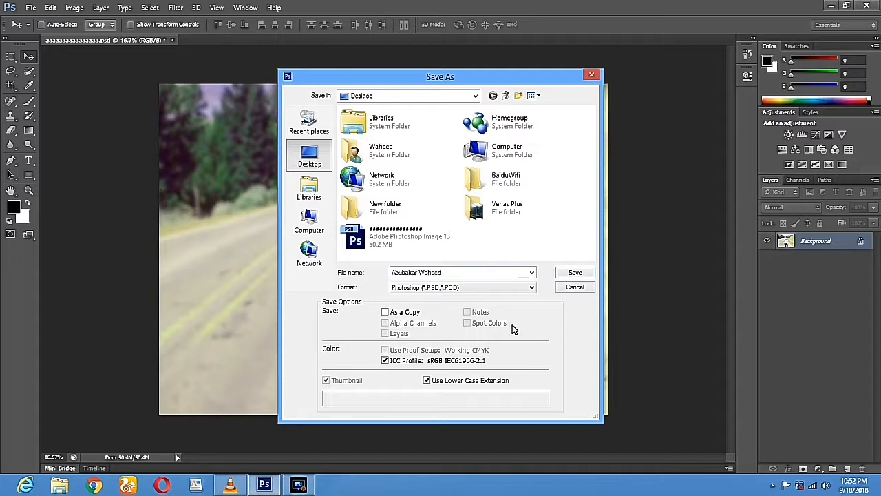
click(472, 288)
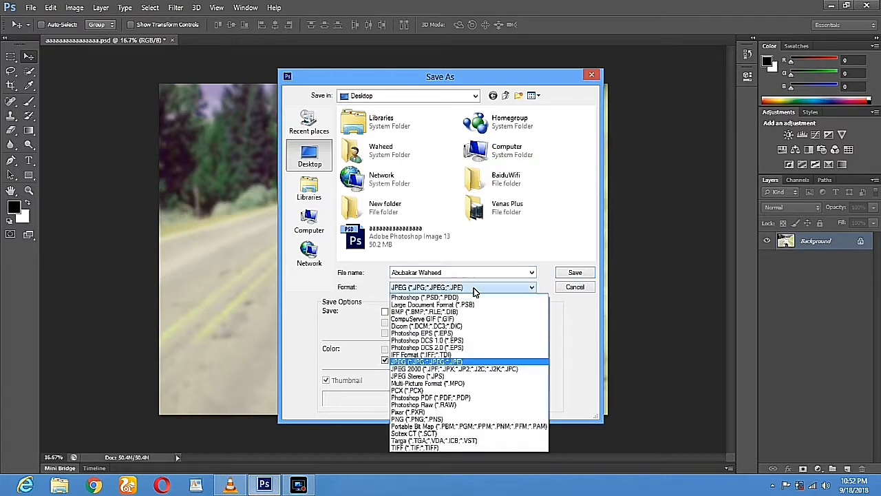
click(472, 362)
click(572, 273)
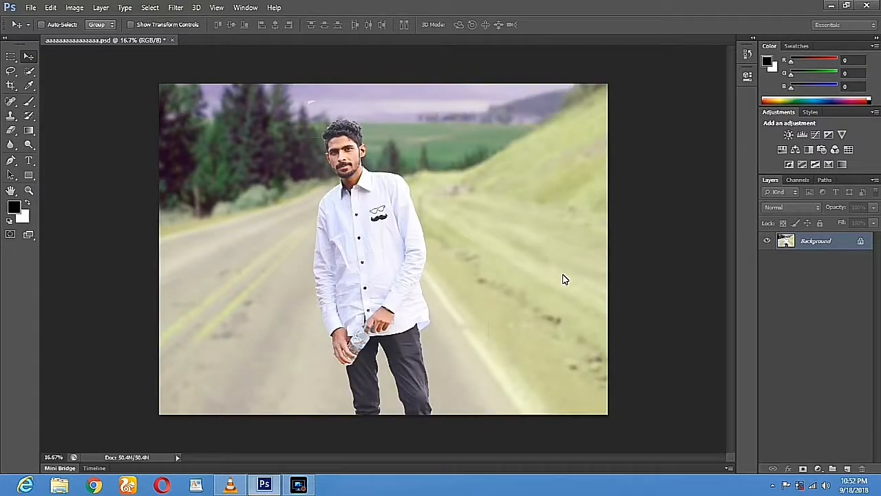